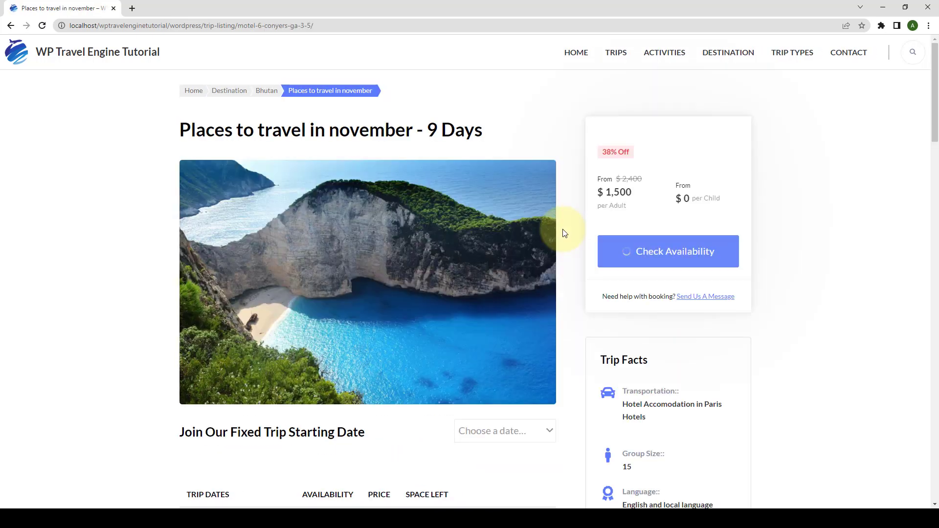
Download the pexels photo and Trip-Itinerary-Brochure.pdf from the trip page's Files box.
scroll(563, 233, down, 15)
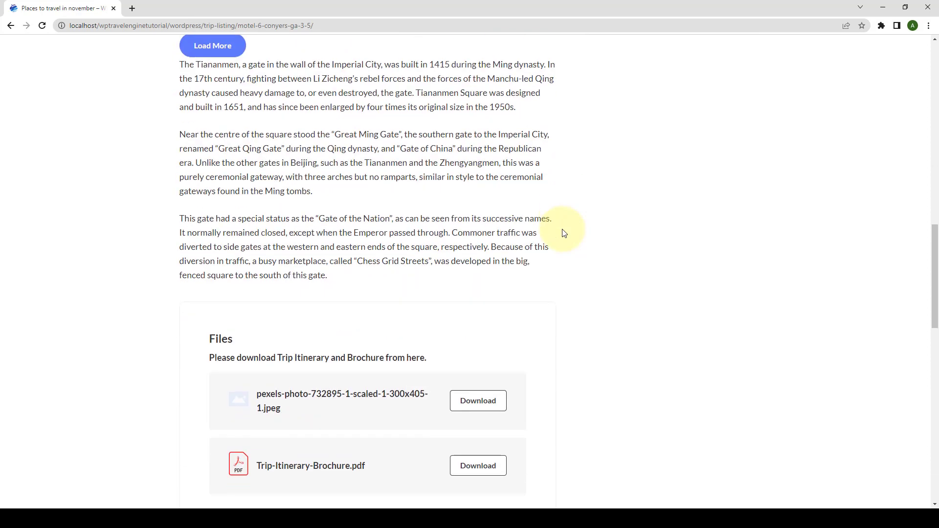
scroll(564, 233, down, 3)
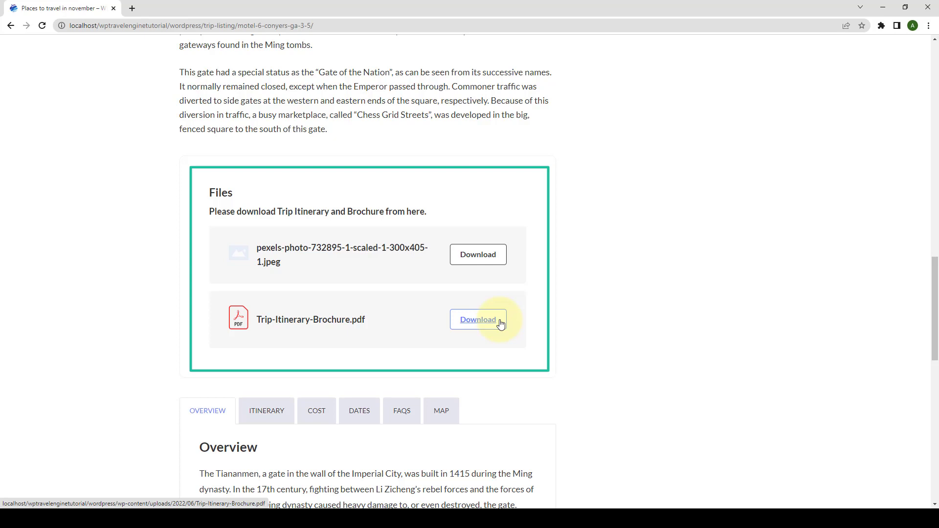
click(491, 257)
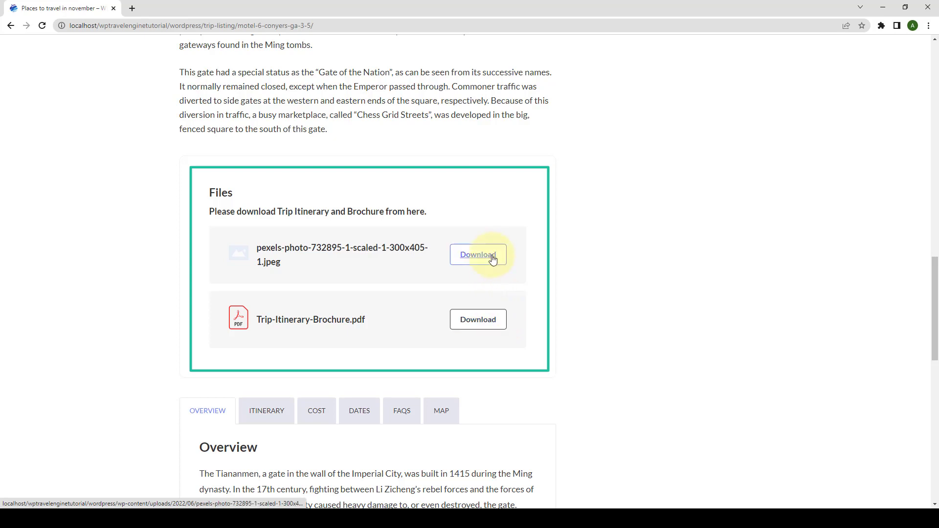
click(491, 326)
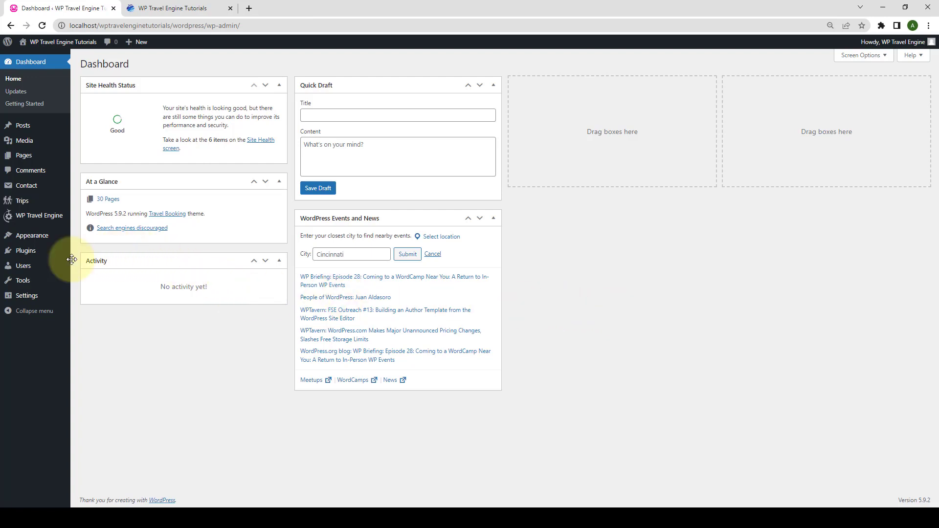
Upload the wp-travel-engine-file-downloads_2.0.4 zip as a new plugin, install it and activate it.
mouse_move(46, 258)
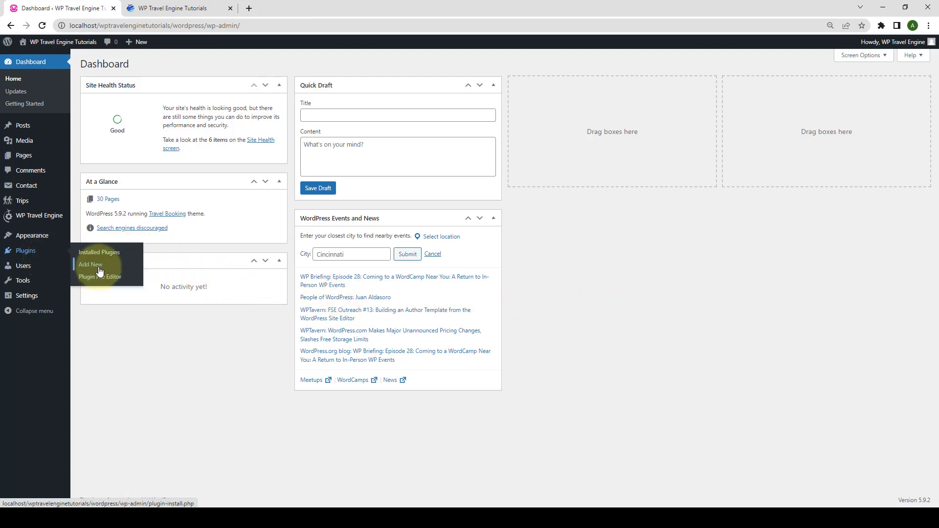
click(91, 265)
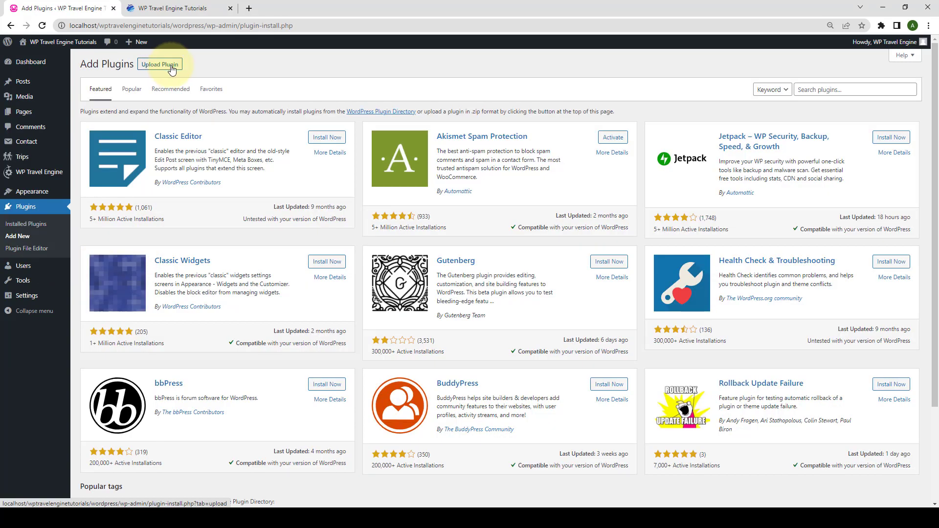
click(170, 66)
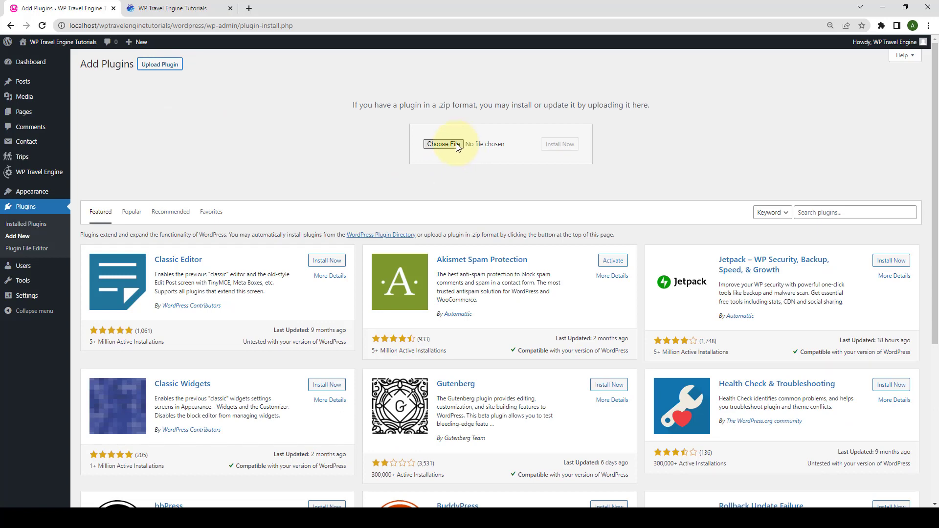
click(457, 144)
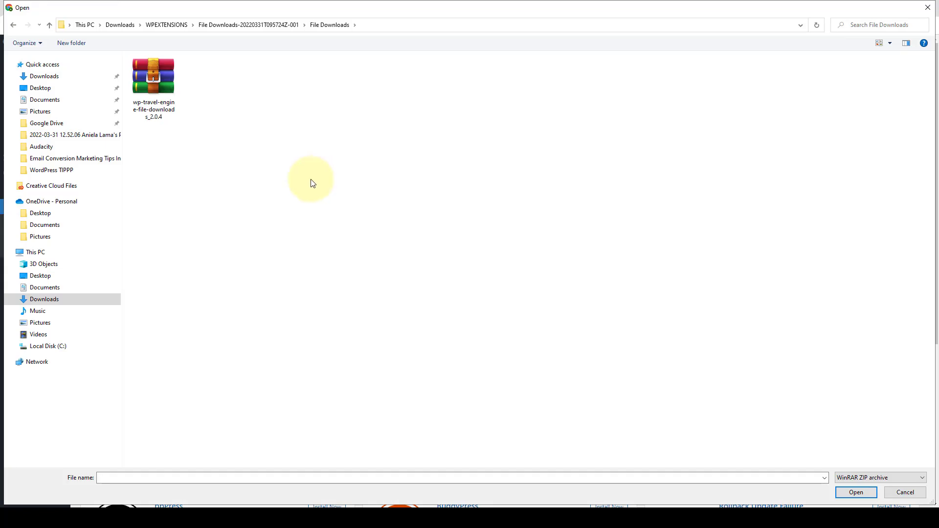
click(166, 81)
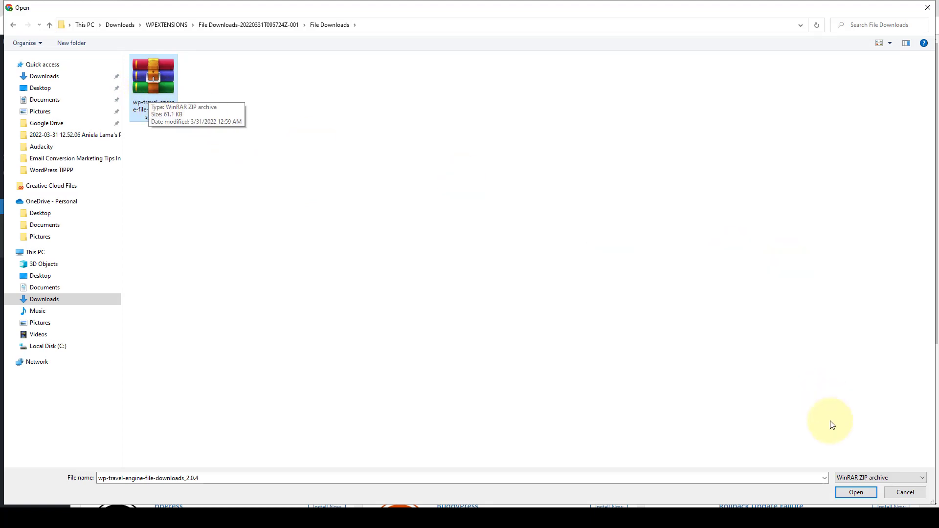
click(865, 494)
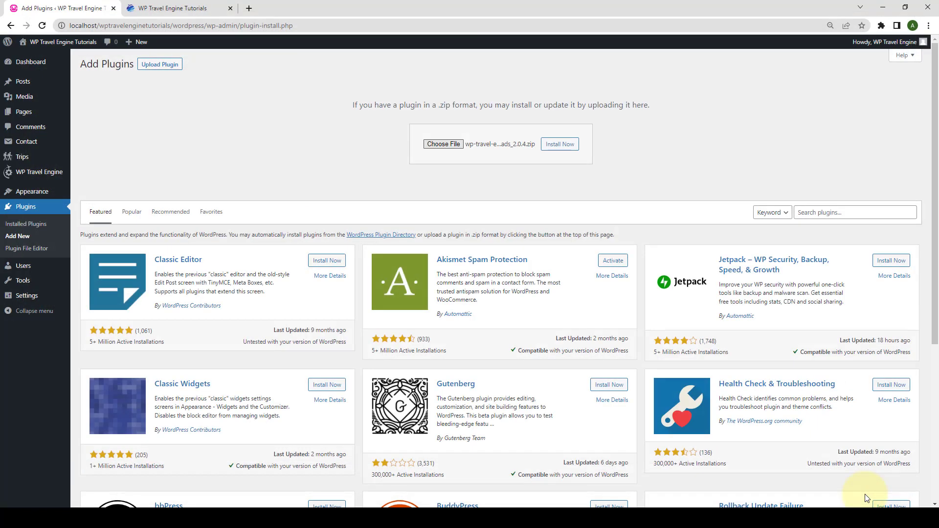
click(572, 146)
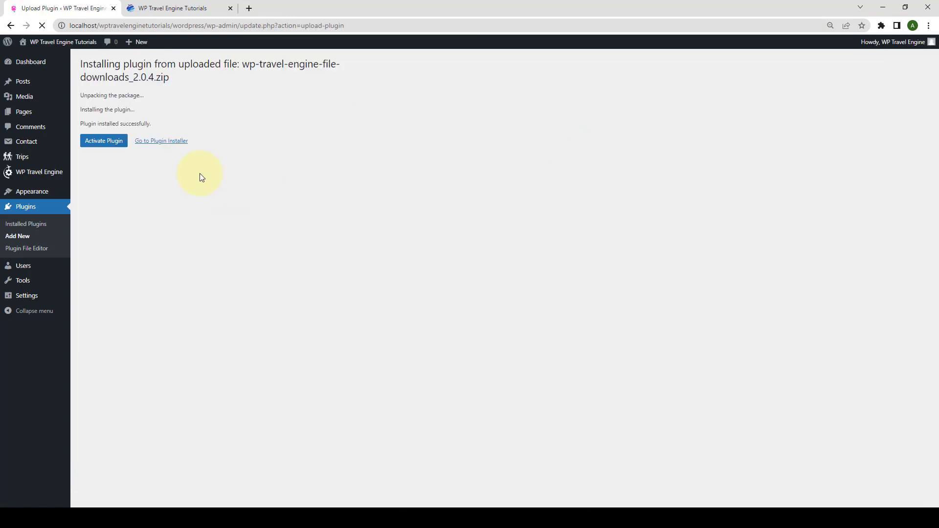
click(113, 146)
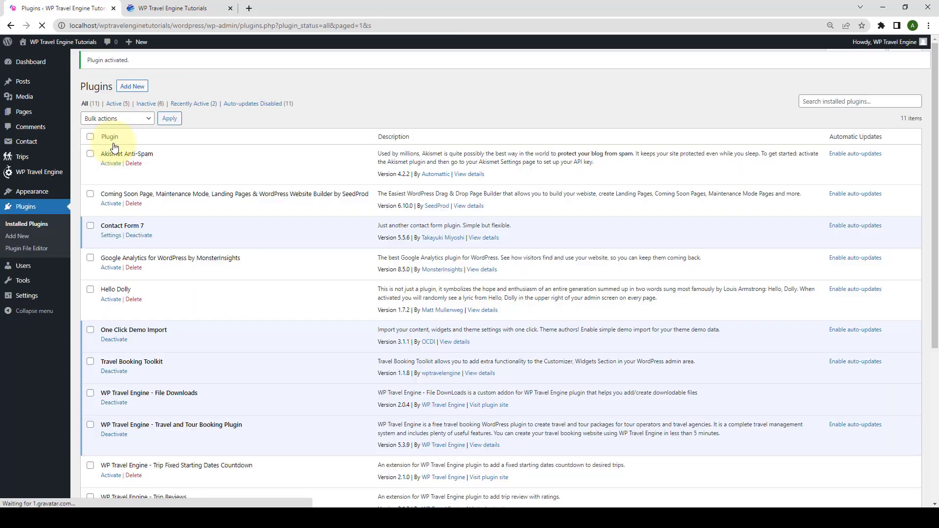
scroll(113, 211, down, 5)
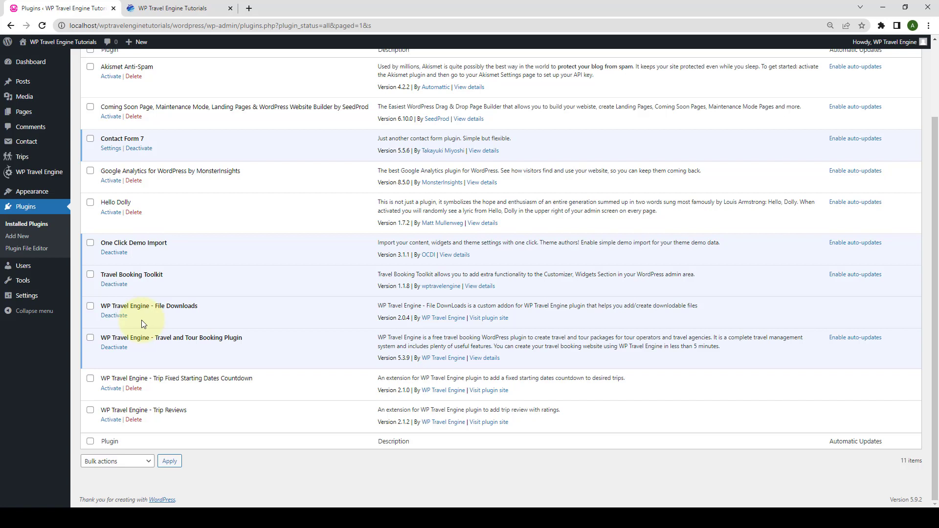
Paste the File Downloads license key on the Plugin License page, save it, and activate the license.
mouse_move(44, 177)
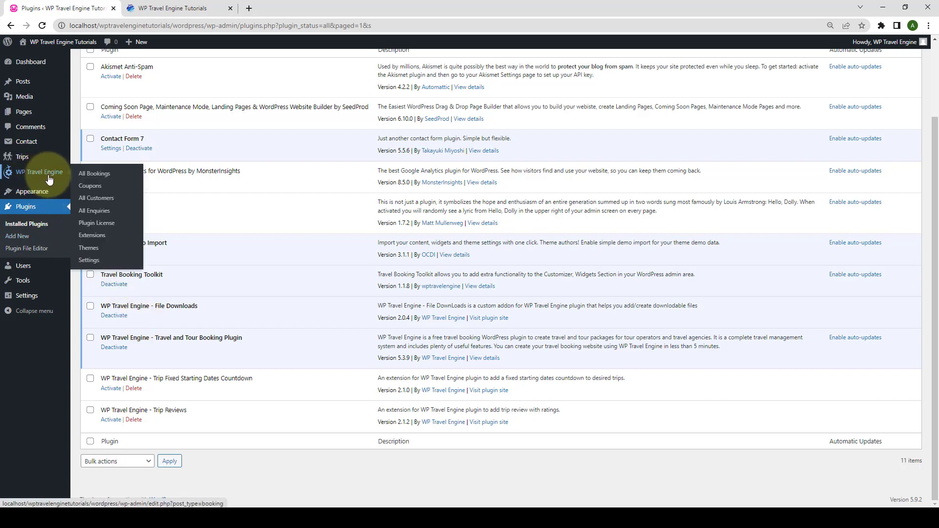
click(112, 226)
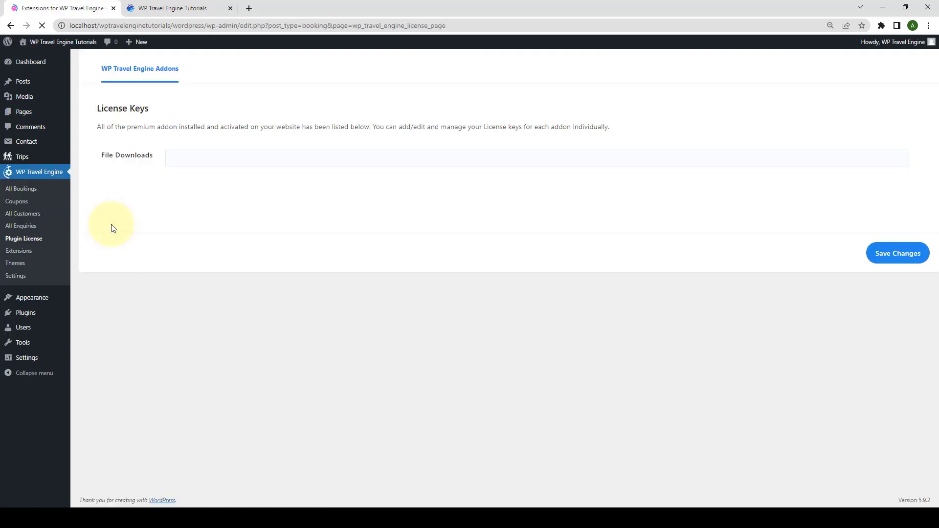
click(176, 163)
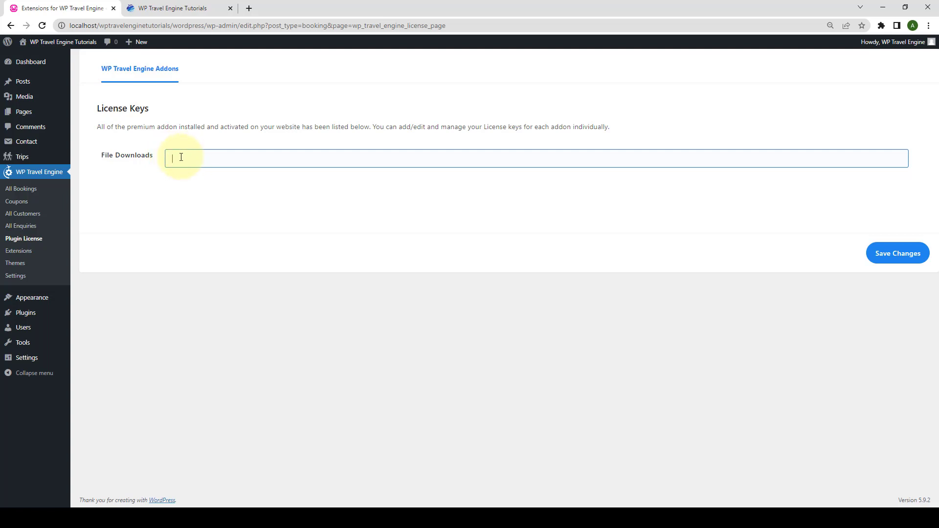
key(ctrl+v)
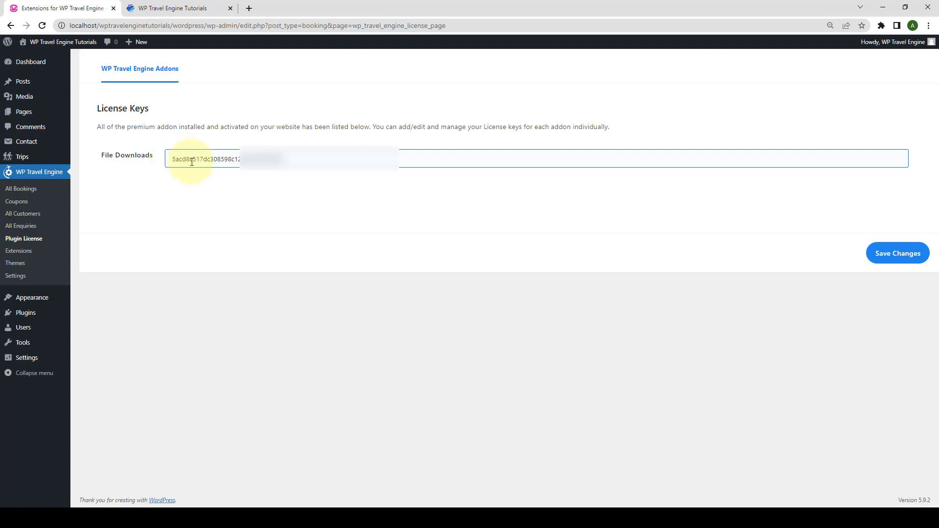
click(897, 260)
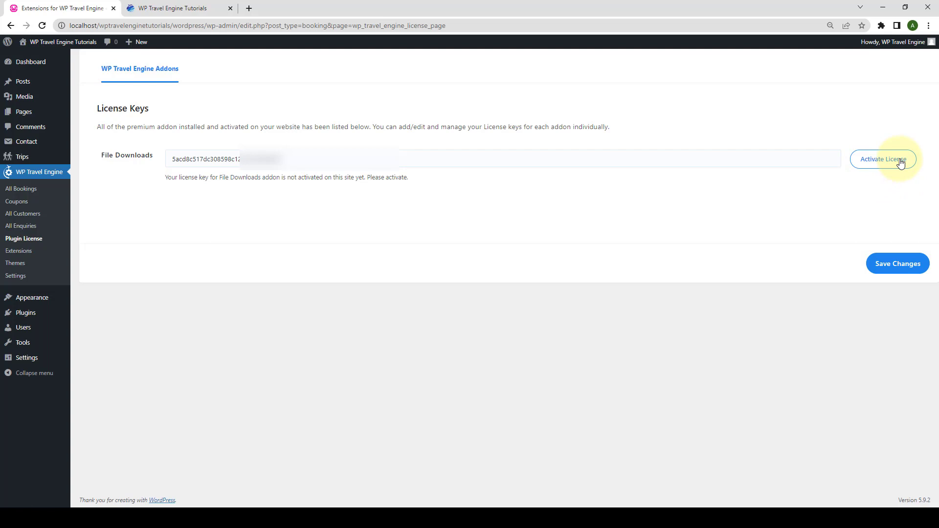
click(901, 163)
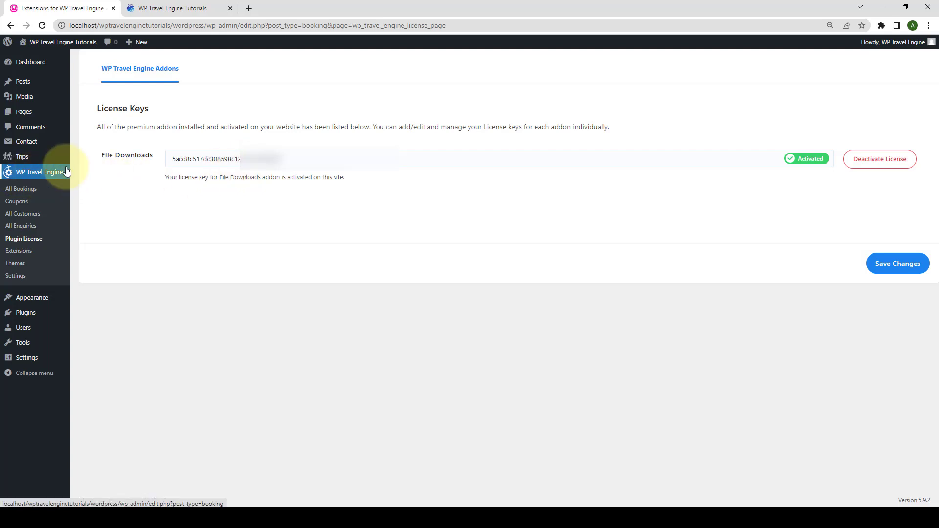
Open Settings > Extensions > File Downloads and review its options down to the File Uploader section.
click(22, 281)
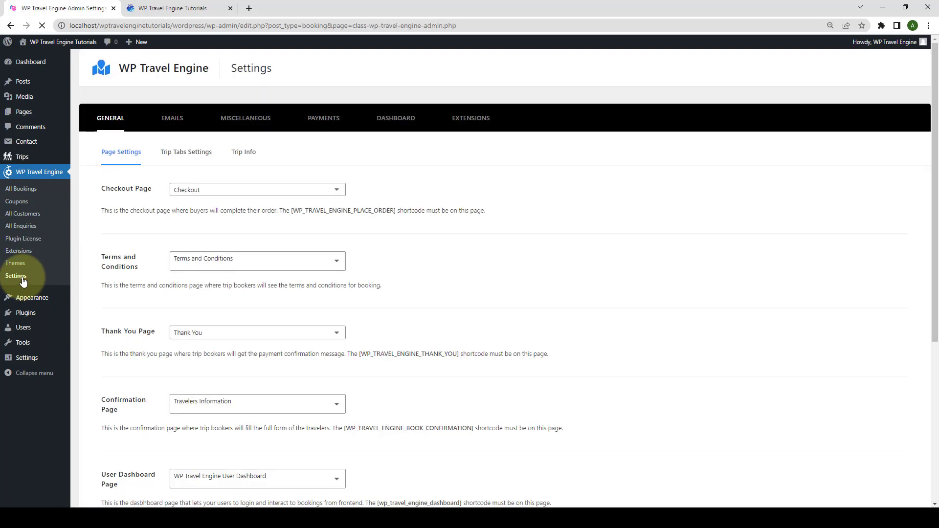
click(478, 124)
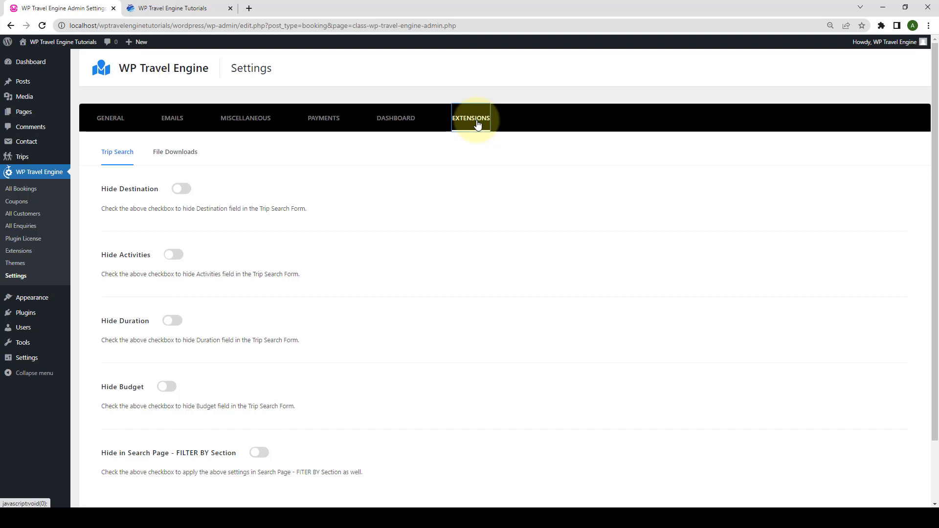
click(167, 156)
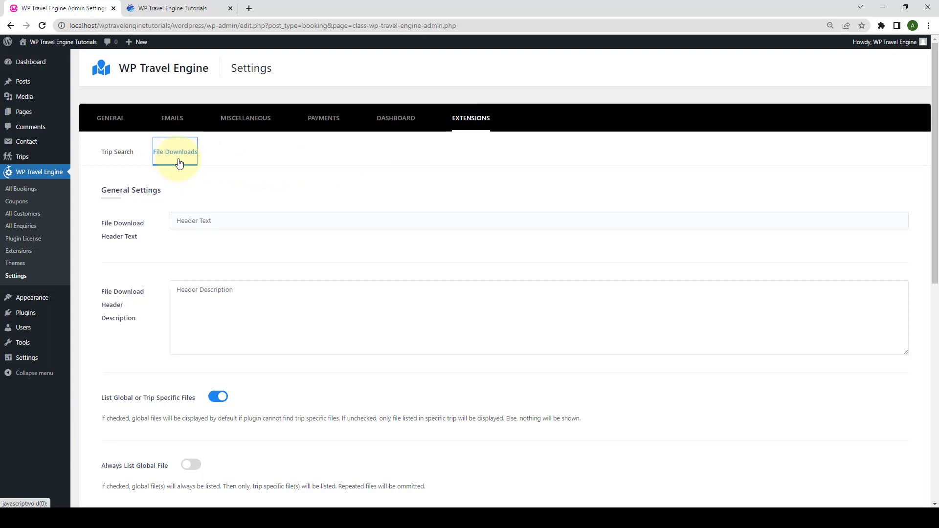
scroll(182, 169, down, 5)
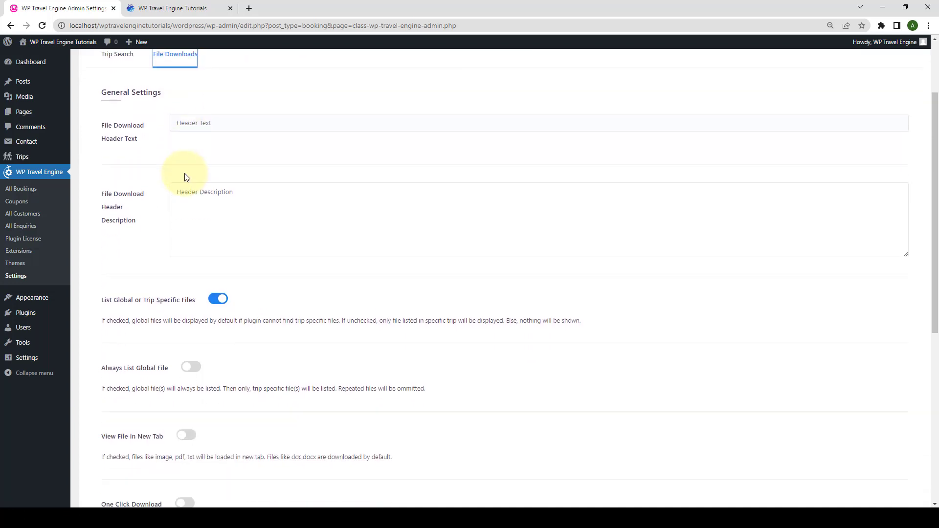
scroll(197, 196, down, 2)
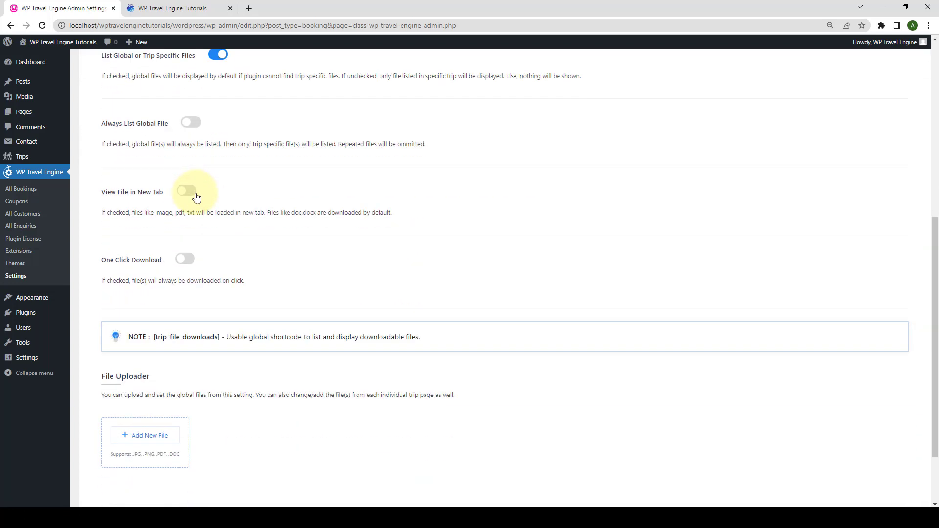
scroll(204, 209, down, 1)
scroll(204, 209, down, 1)
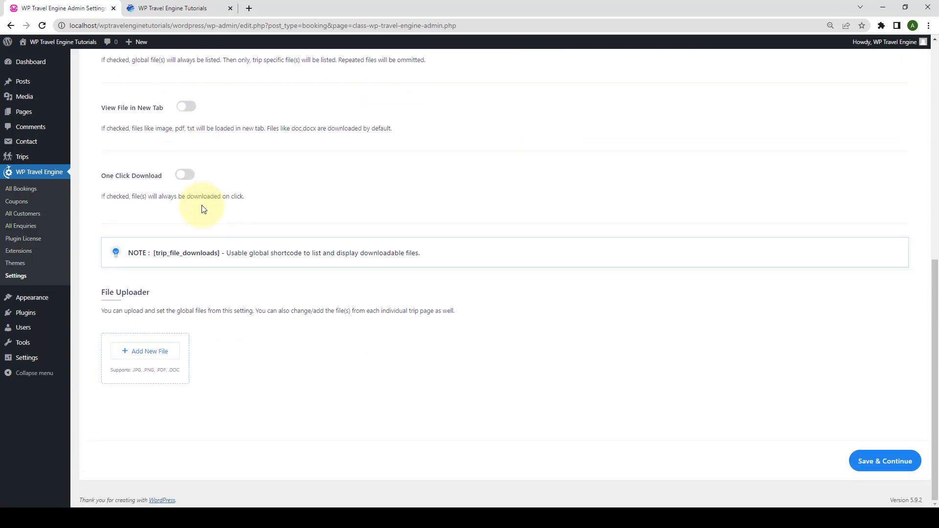
scroll(204, 209, up, 9)
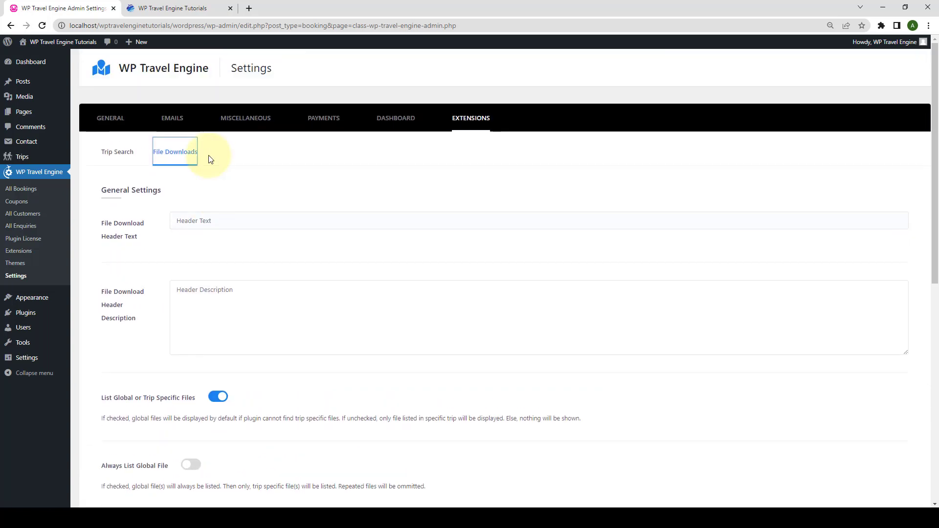
scroll(212, 173, down, 9)
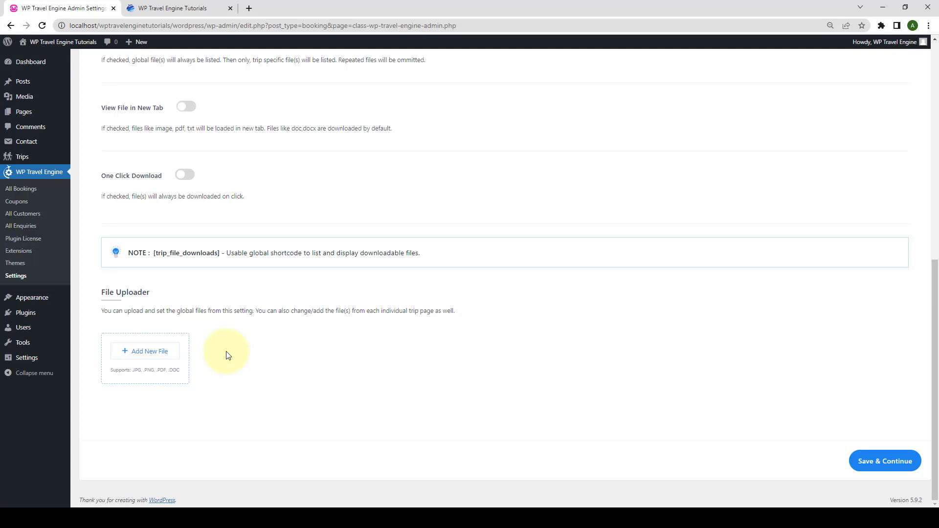
Add Trip-Itinerary-Brochure.pdf from the Media Library to the global File Uploader and save the settings.
click(125, 357)
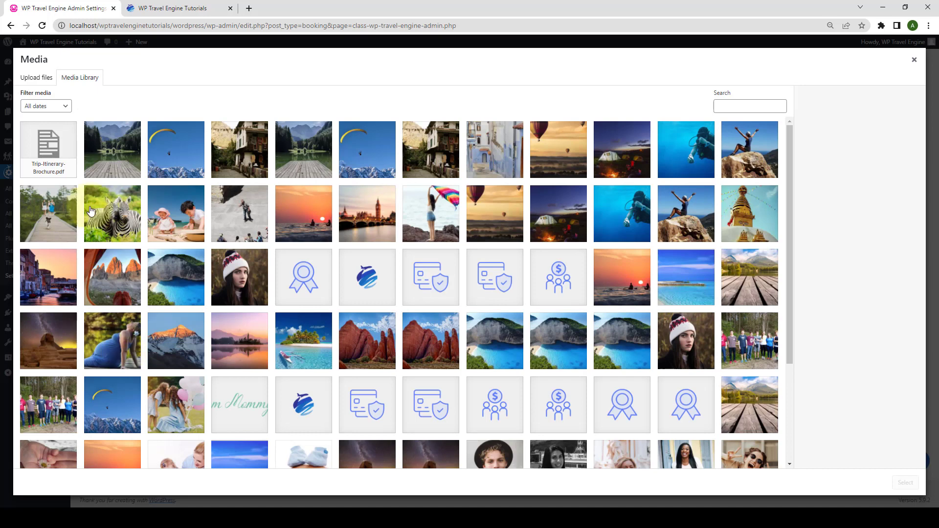
click(54, 156)
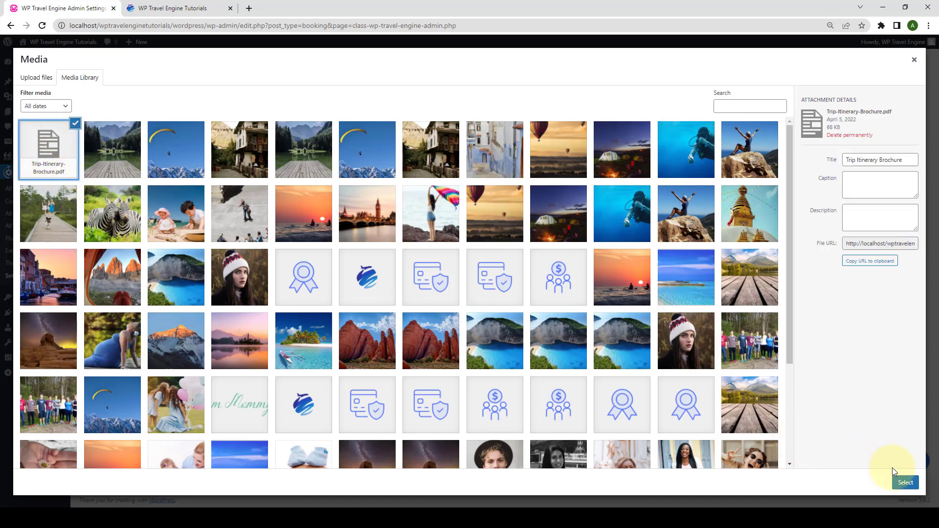
click(904, 483)
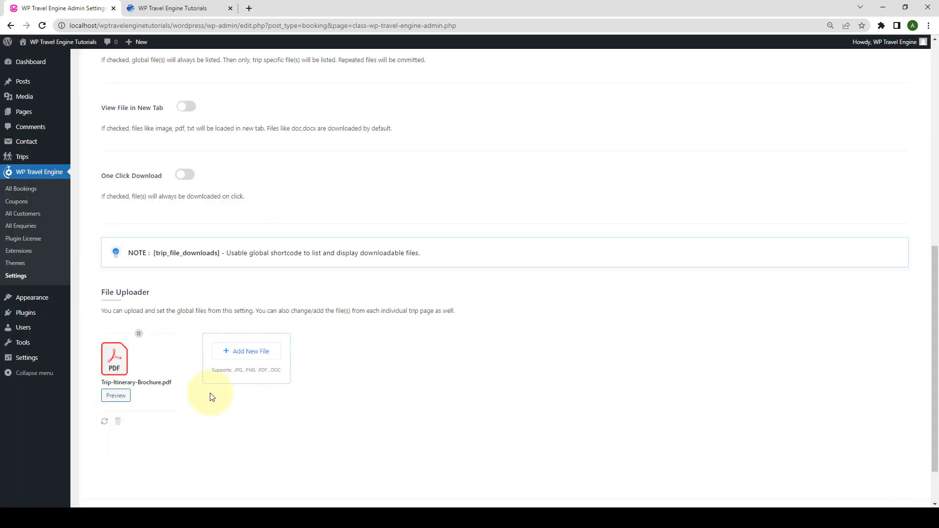
scroll(209, 398, down, 2)
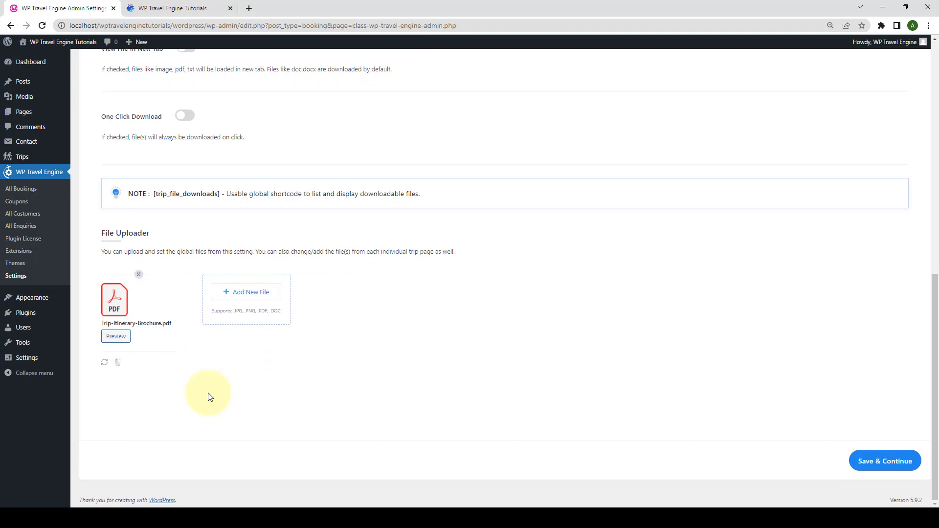
click(901, 462)
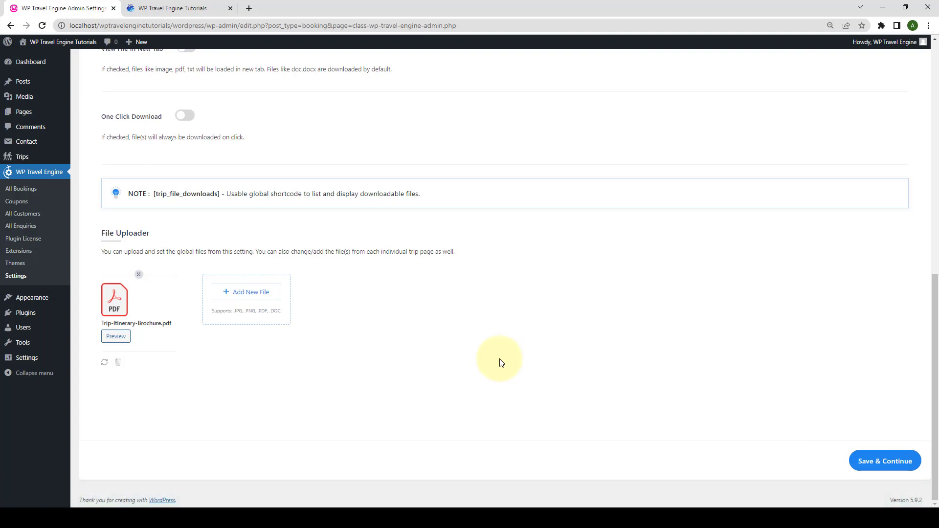
Preview the 'Places to travel in november' trip page in a new tab, then open it for editing.
mouse_move(40, 156)
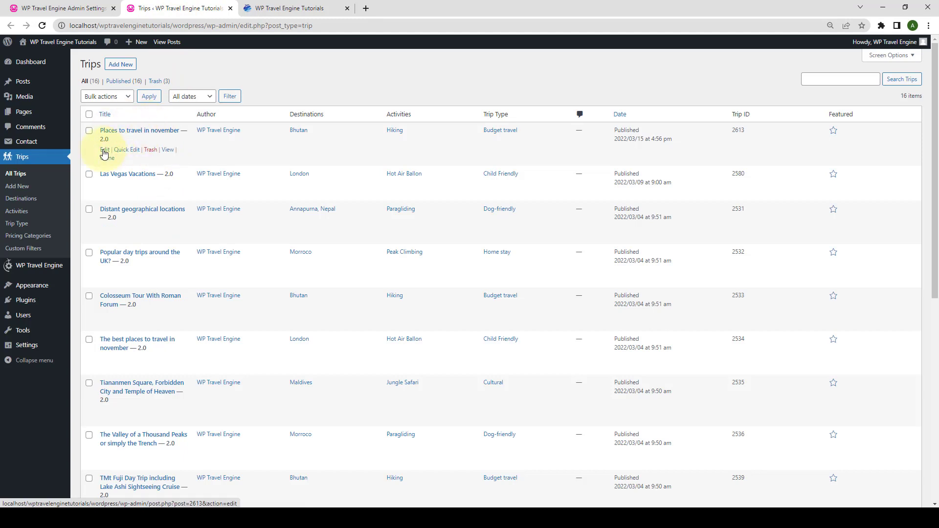
right_click(165, 151)
click(189, 158)
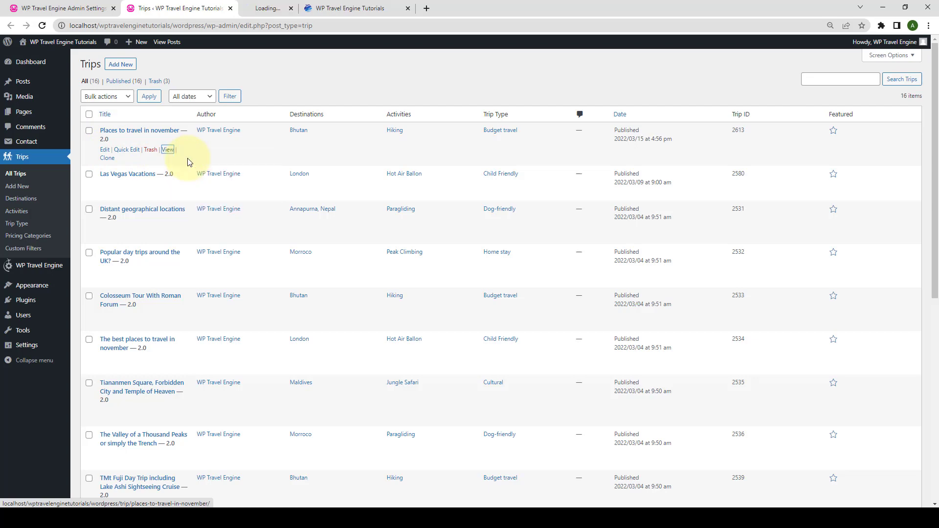
click(279, 8)
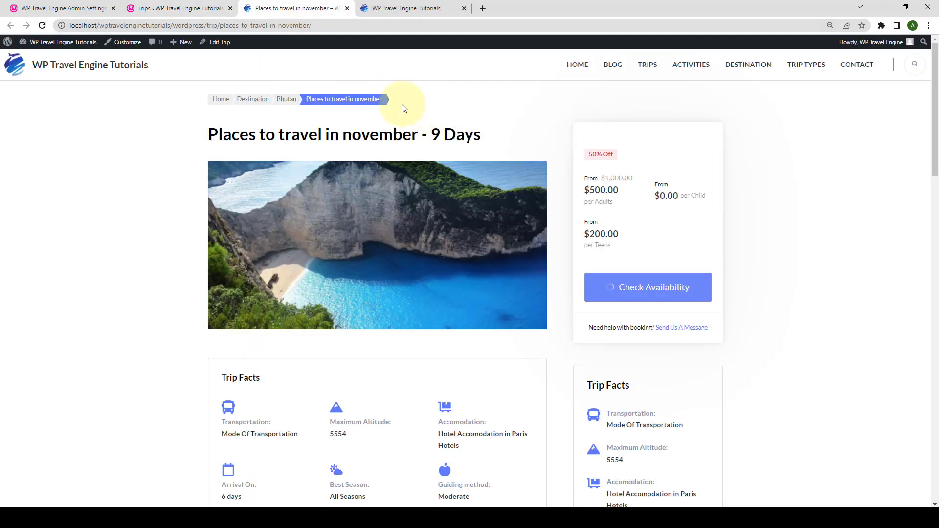
scroll(421, 187, down, 2)
scroll(423, 187, up, 2)
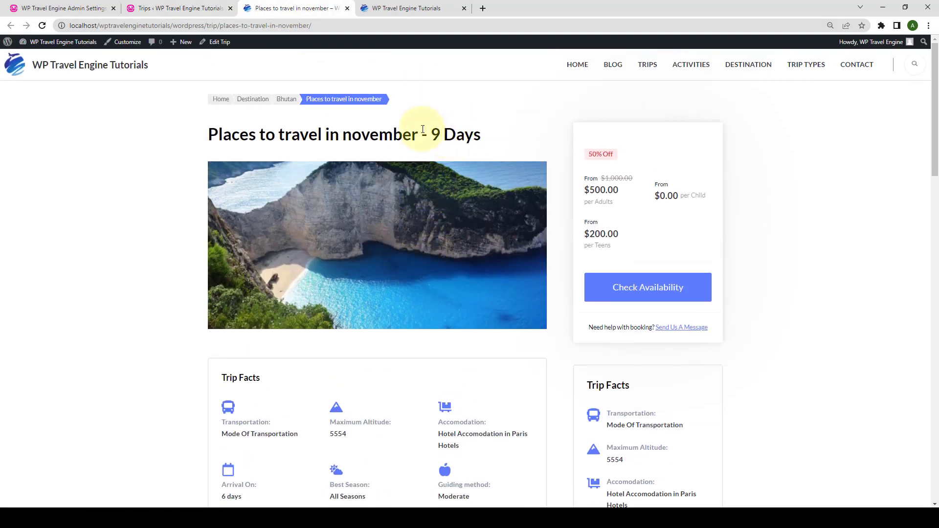
scroll(402, 137, down, 2)
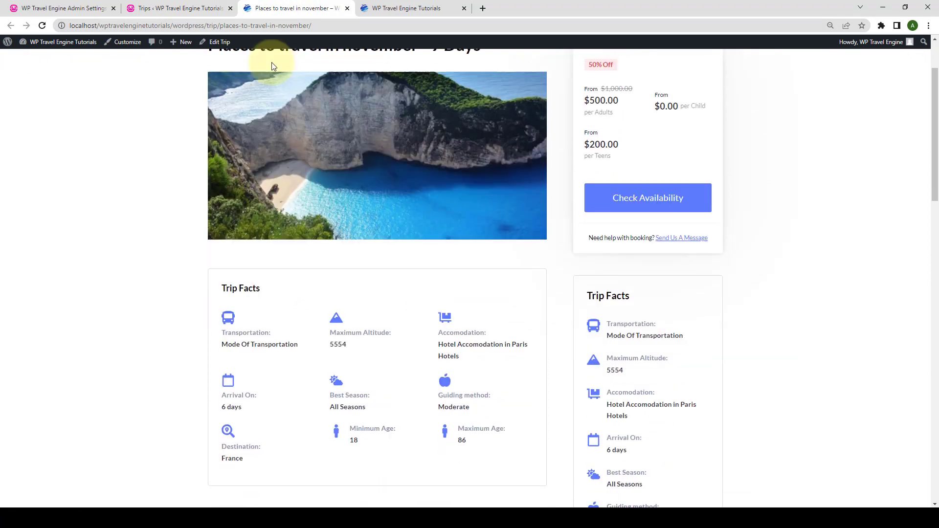
click(198, 9)
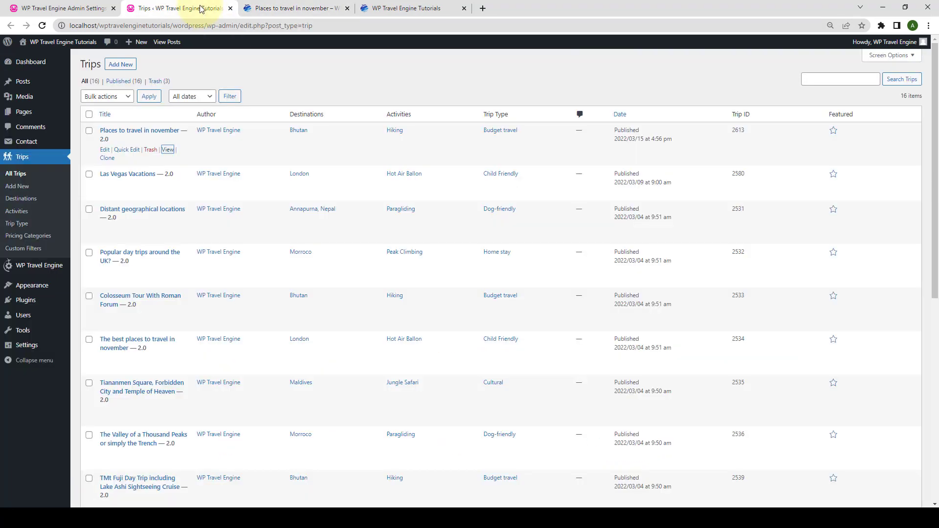
click(105, 150)
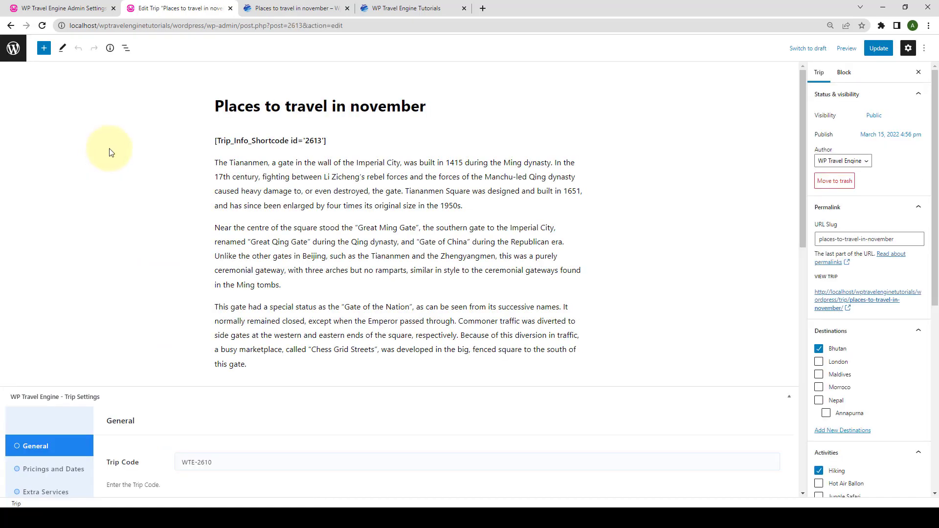
Show the File Downloads tab in the trip's WP Travel Engine Trip Settings.
scroll(109, 163, down, 11)
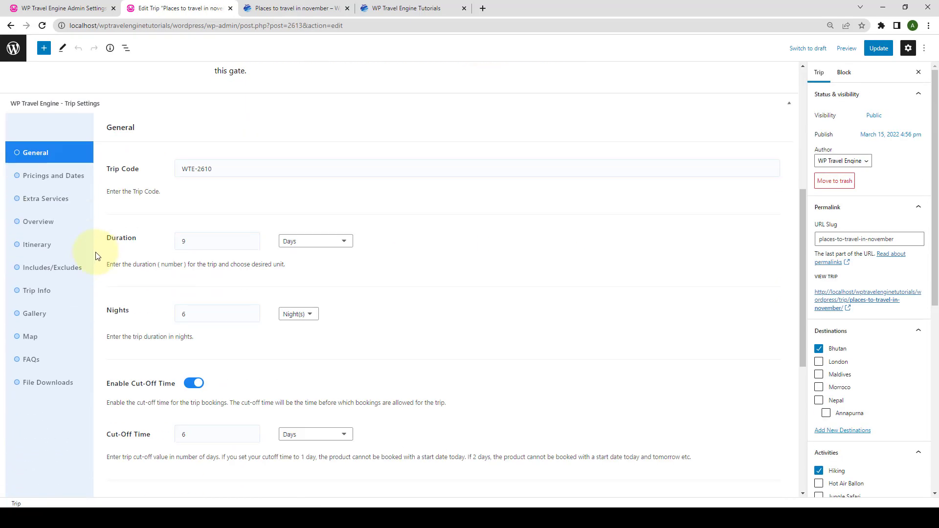
click(57, 241)
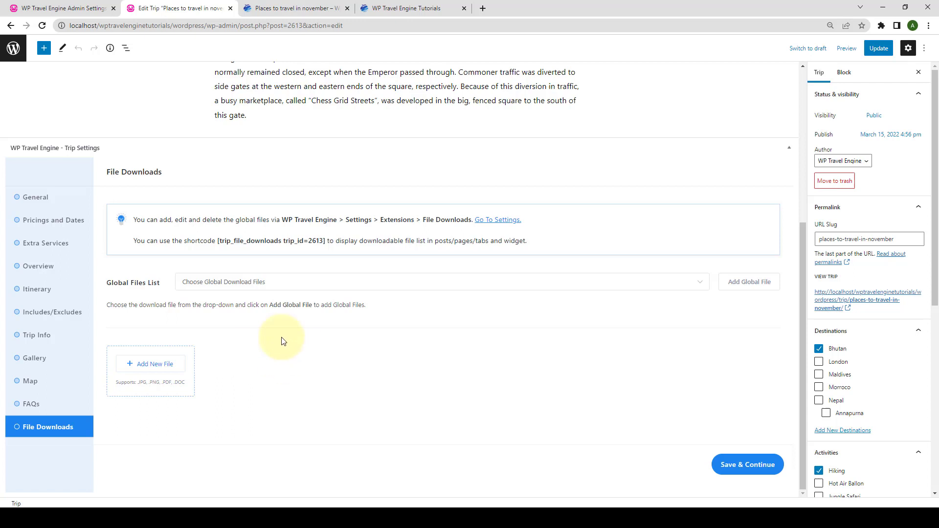
key(ctrl+shift+Tab)
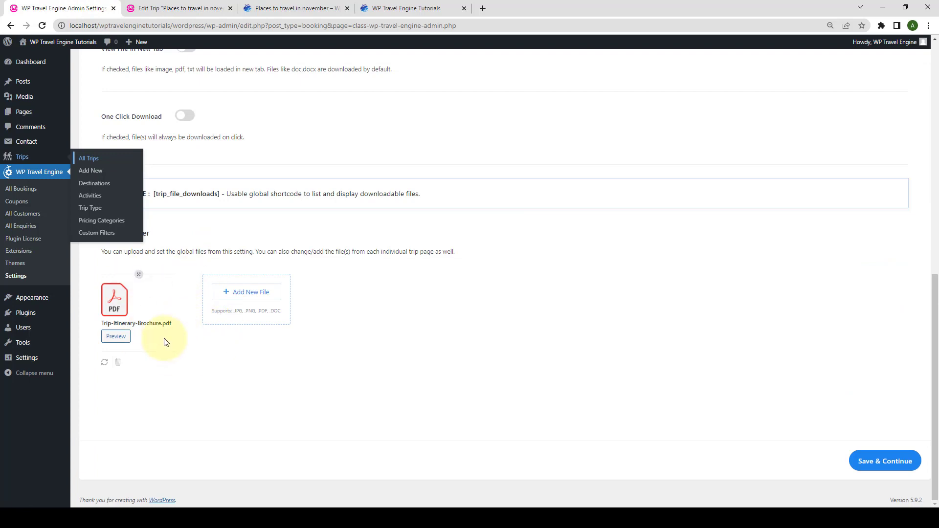
click(143, 5)
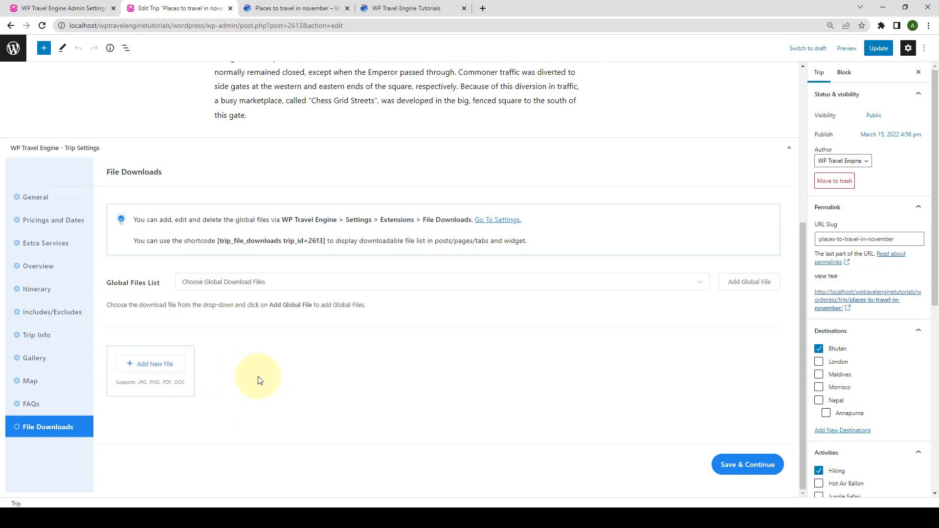
Add the stupa photo from the Media Library as a trip download file.
click(151, 365)
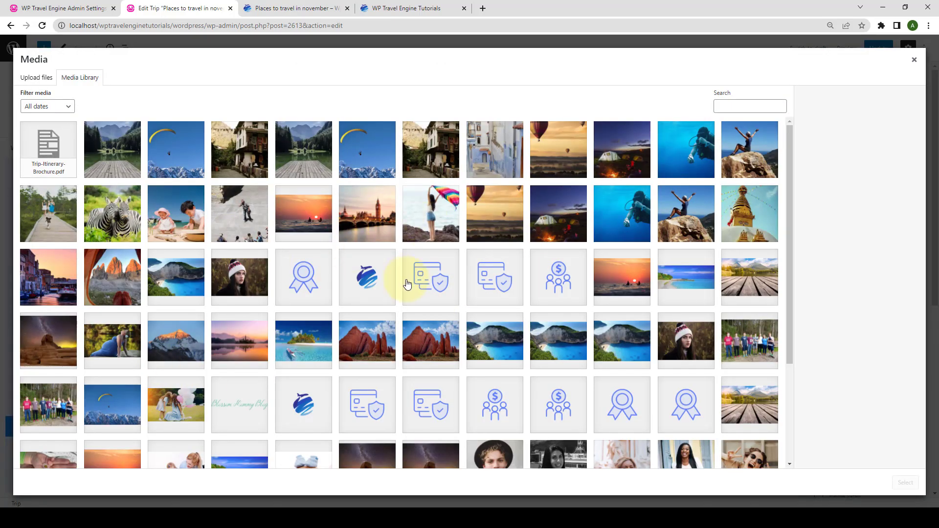
click(744, 205)
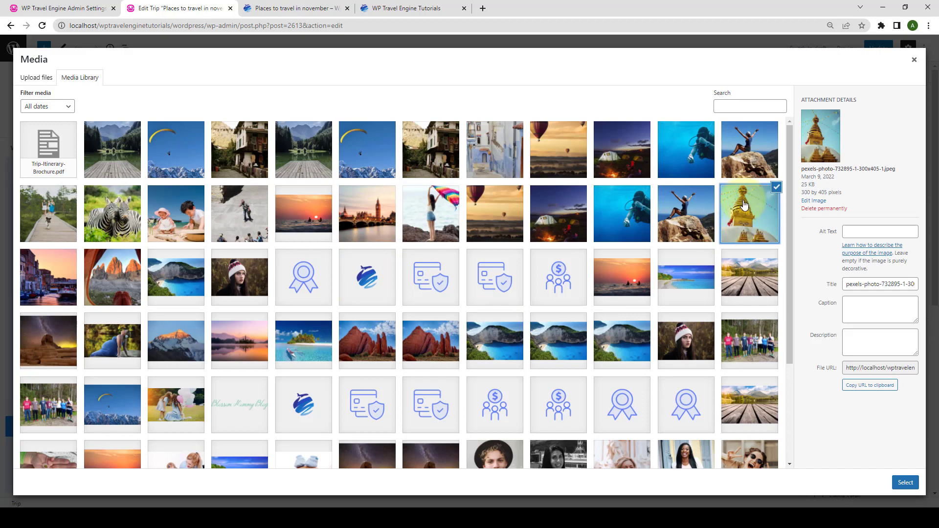
click(906, 483)
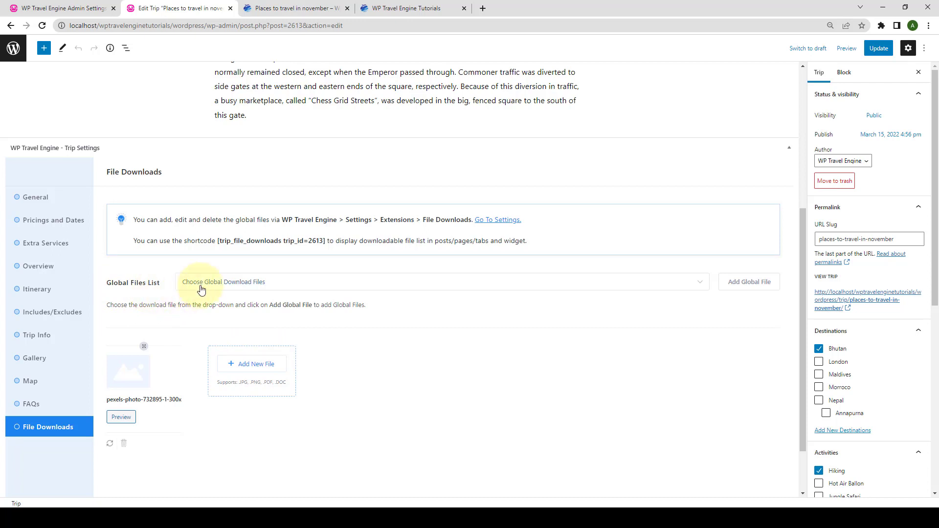
Attach Trip-Itinerary-Brochure.pdf to the trip from the Global Files List.
click(262, 289)
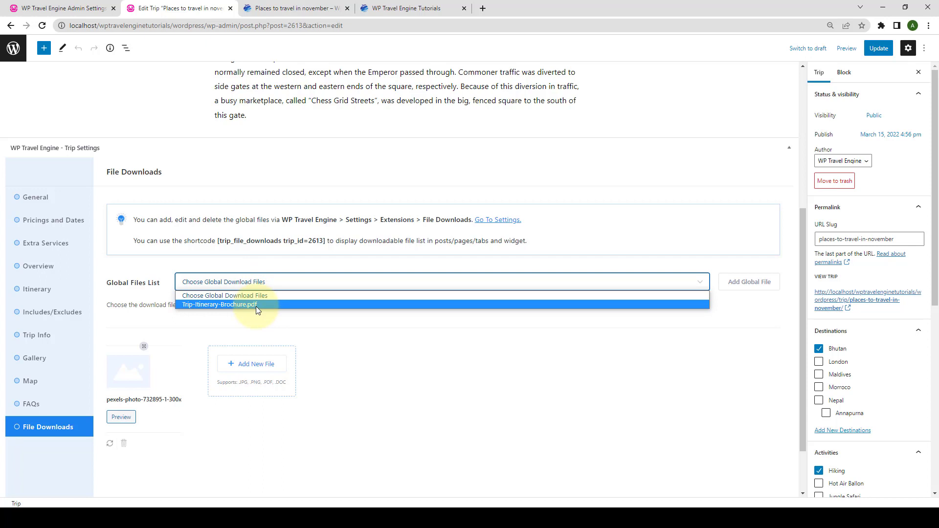
click(212, 305)
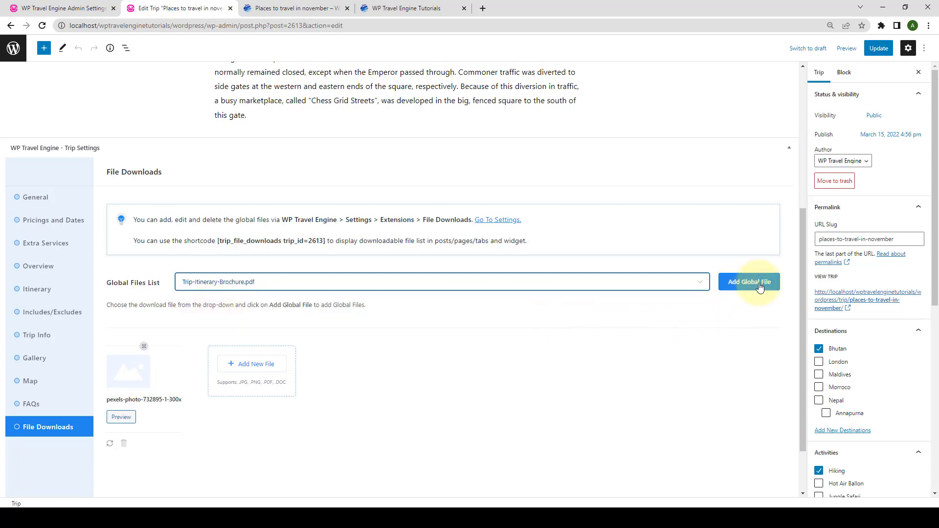
click(760, 288)
scroll(332, 396, down, 2)
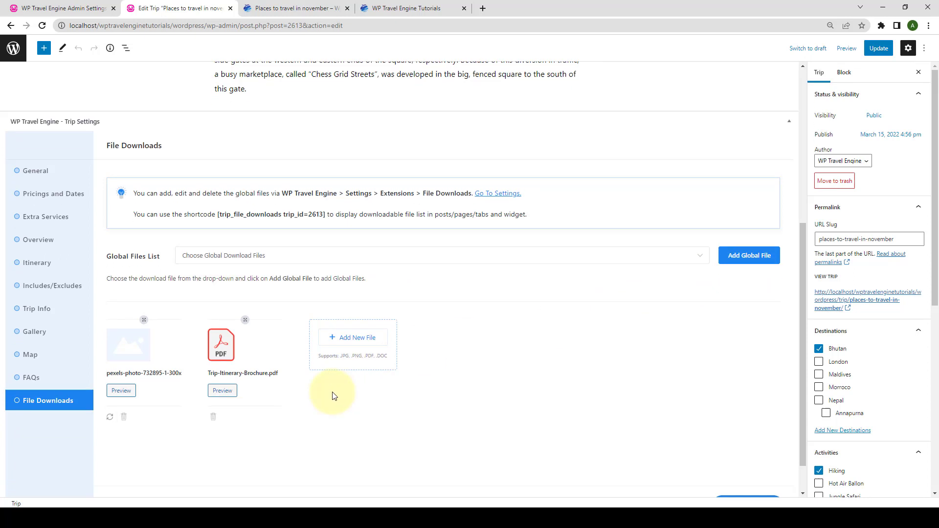
Copy the trip's [trip_file_downloads trip_id=2613] shortcode.
scroll(332, 396, down, 1)
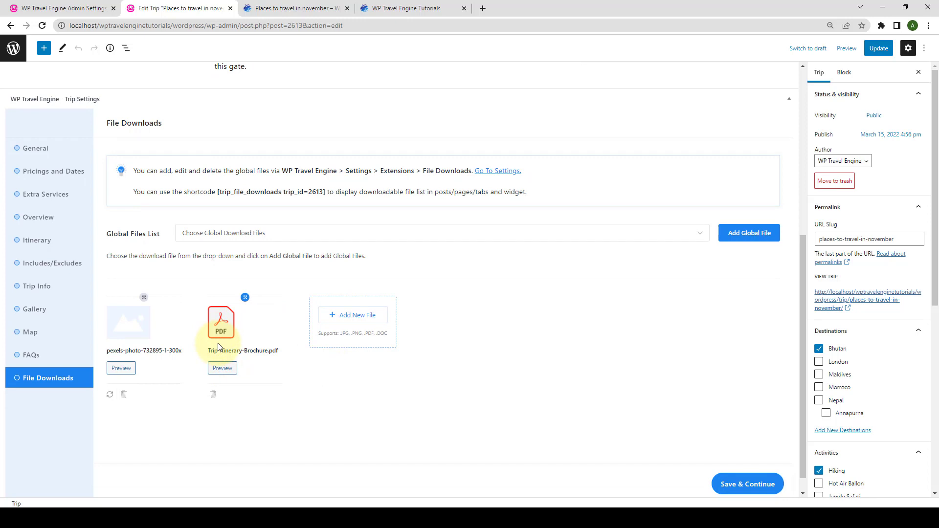
drag(326, 193, 219, 193)
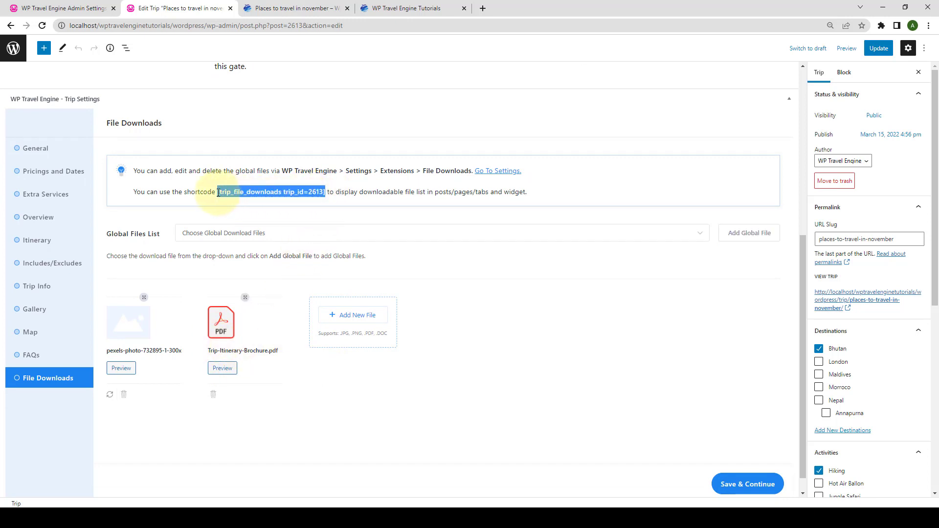
right_click(296, 193)
click(314, 203)
Paste the shortcode as a new paragraph after 'this gate.' and update the trip.
scroll(327, 211, up, 5)
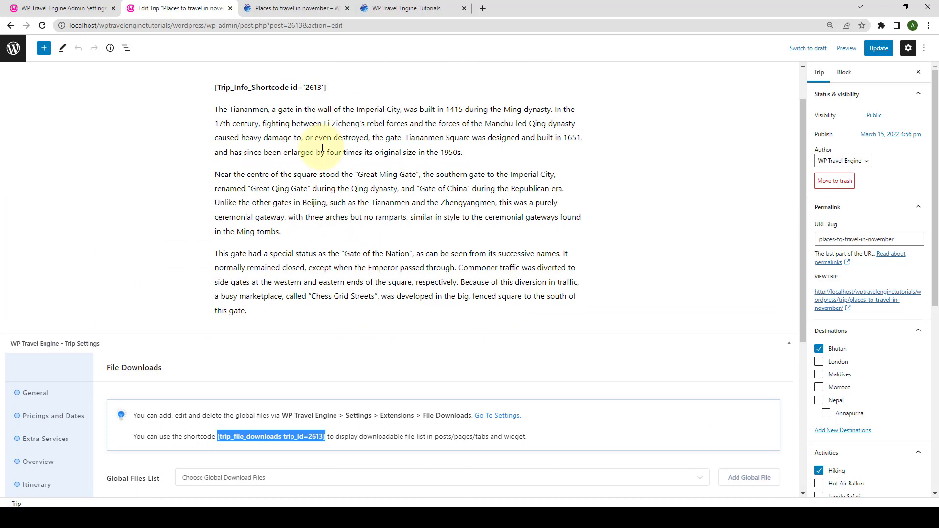
scroll(313, 220, up, 1)
scroll(315, 264, down, 2)
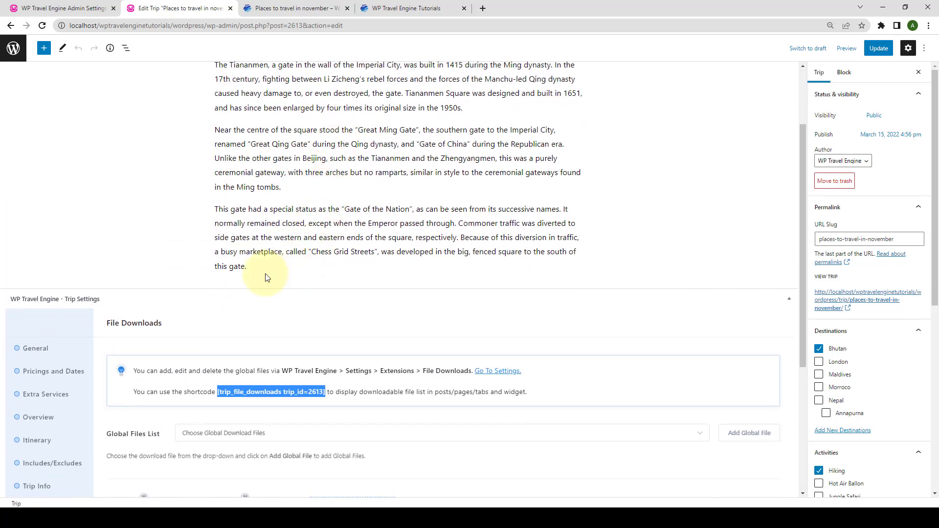
click(269, 280)
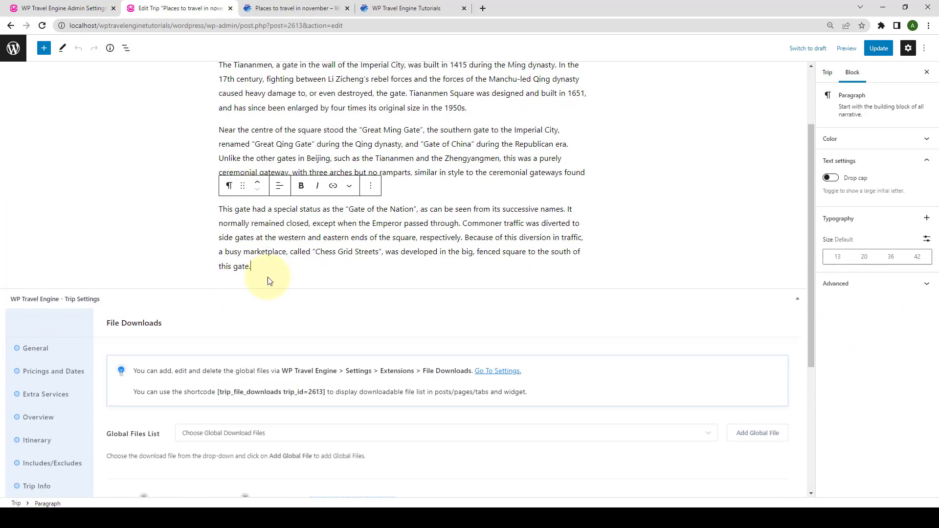
key(Return)
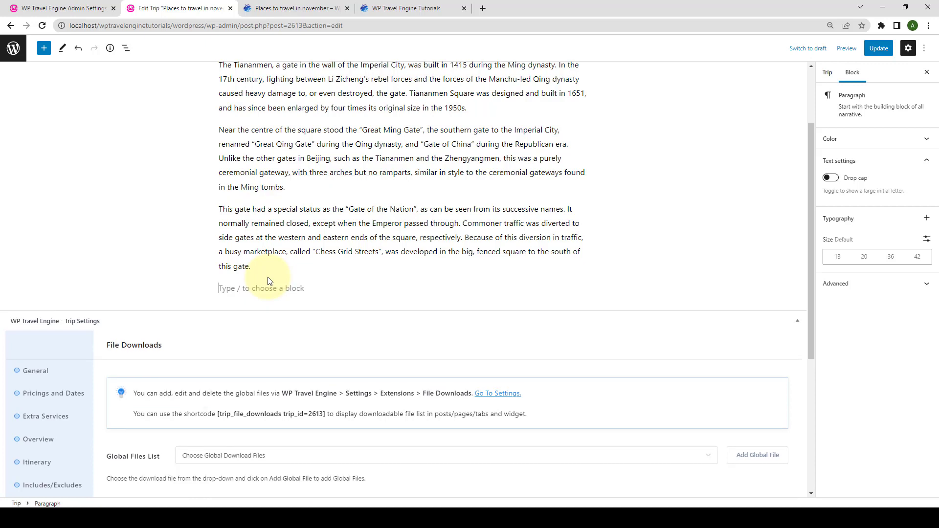
right_click(228, 291)
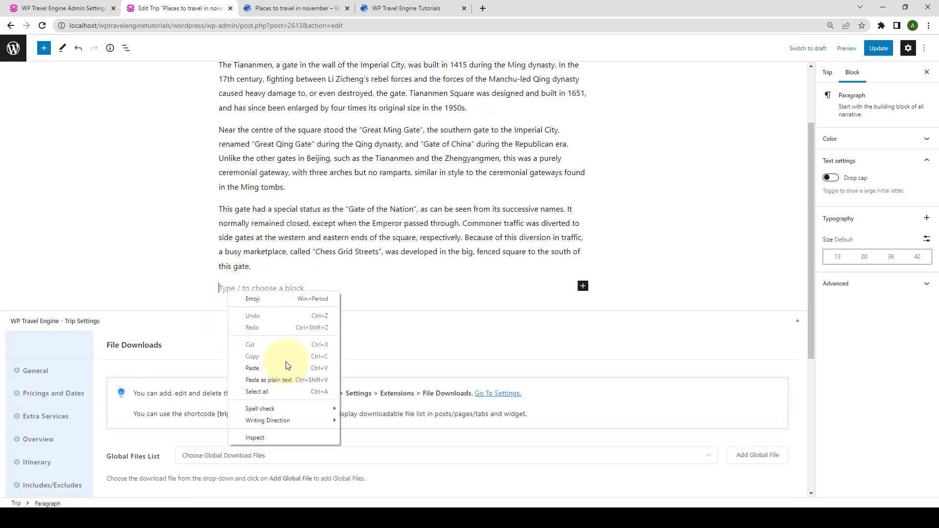
click(275, 367)
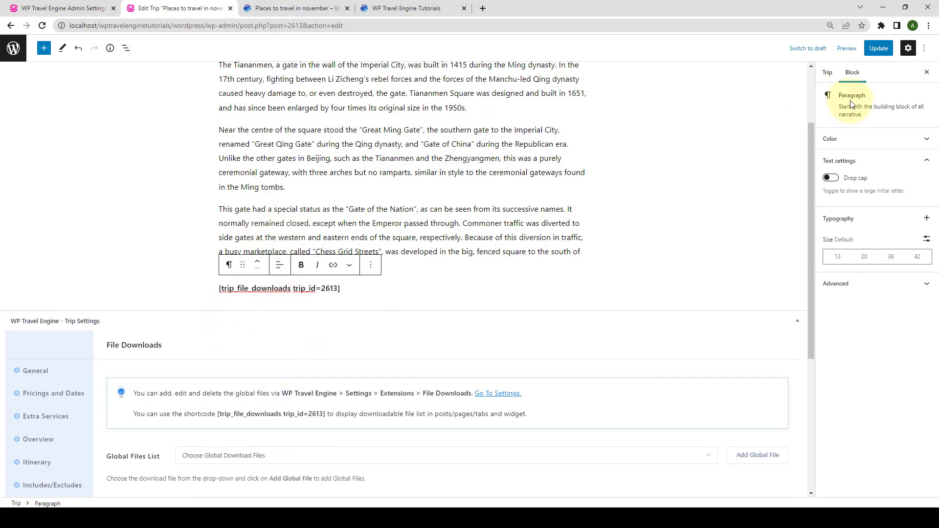
click(878, 50)
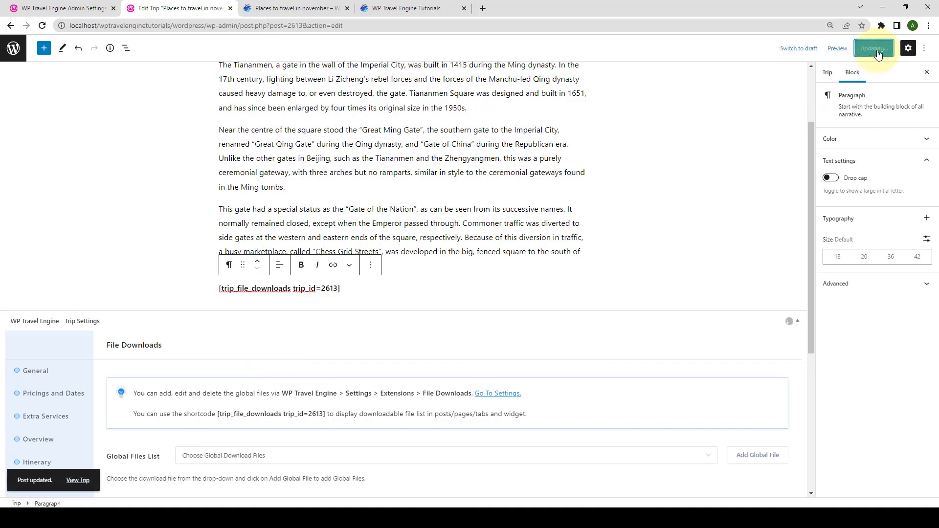
Confirm the live trip page lists the pexels JPEG and Trip-Itinerary-Brochure.pdf downloads.
click(284, 7)
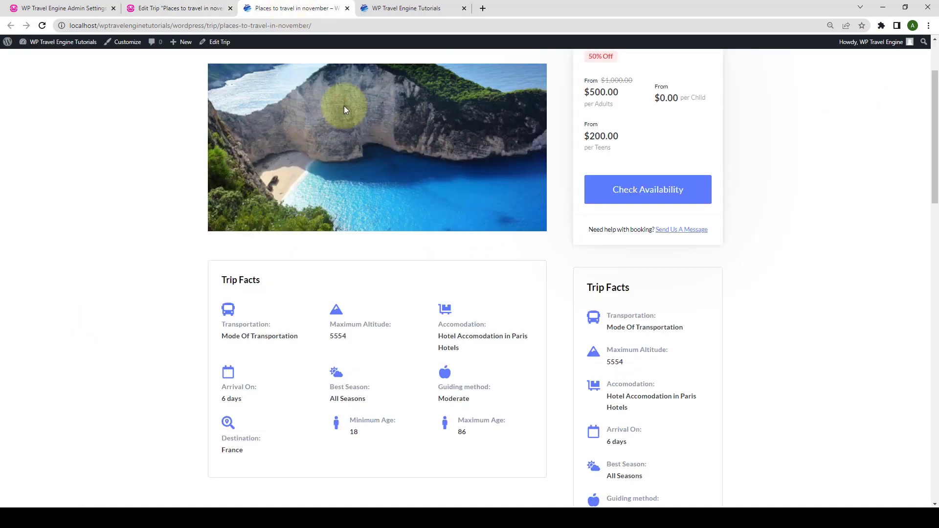
scroll(421, 257, down, 8)
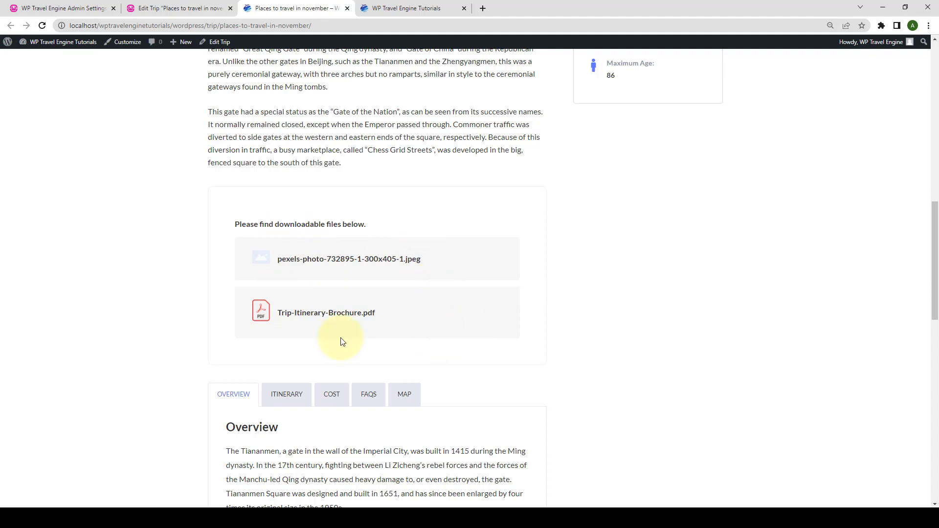
Copy the global [trip_file_downloads] shortcode from the File Downloads settings.
click(58, 8)
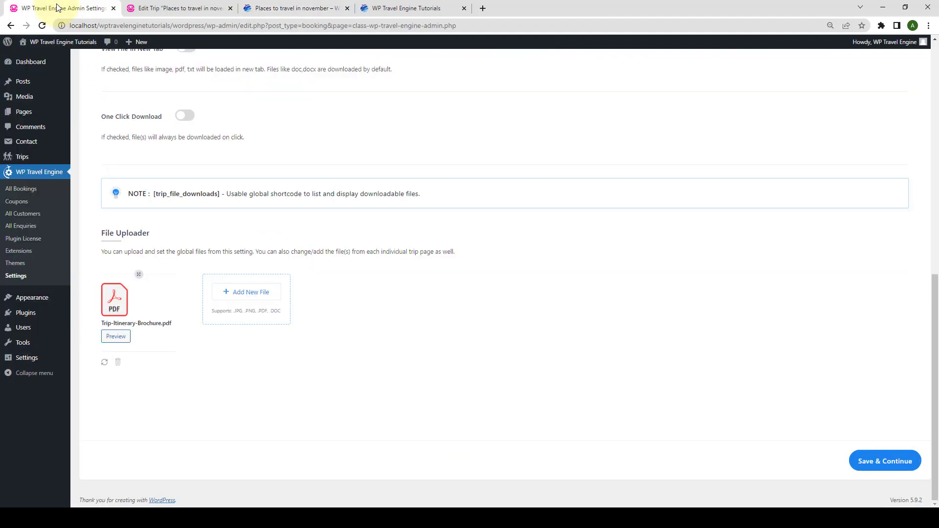
drag(220, 195, 154, 194)
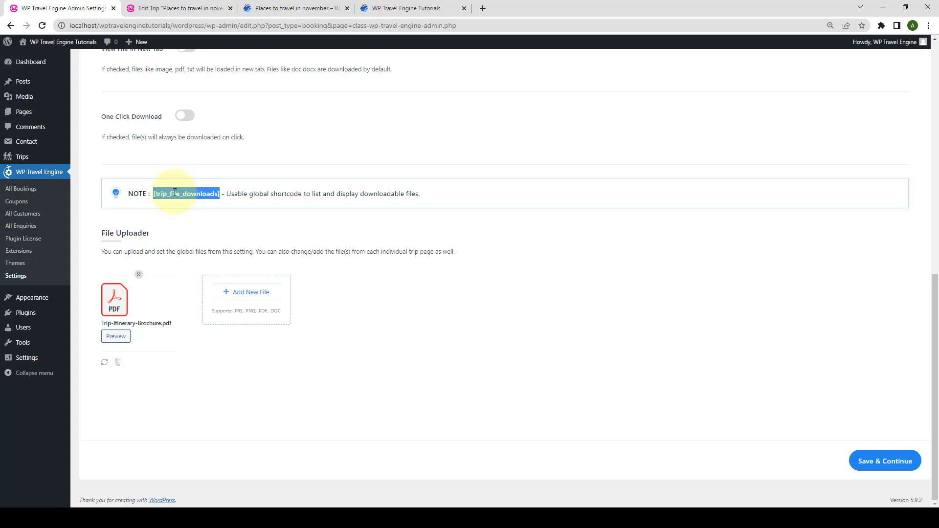
right_click(175, 193)
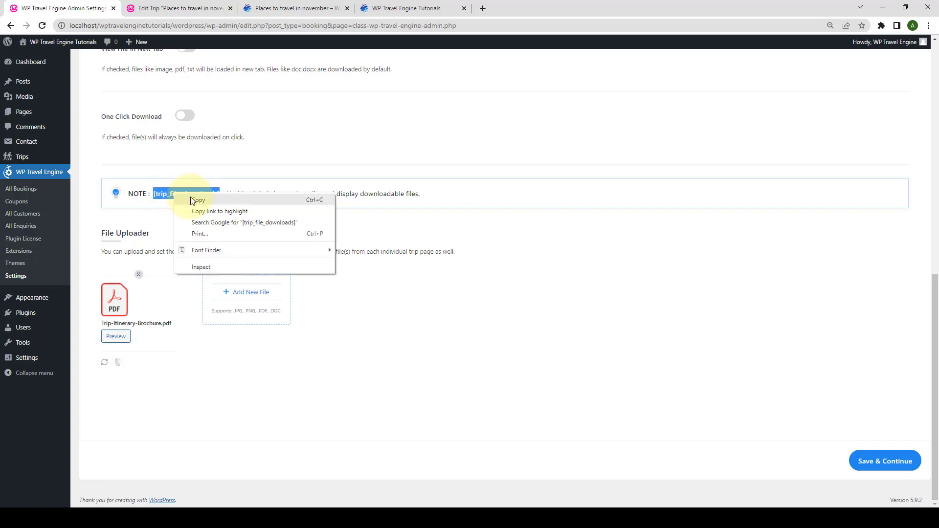
click(190, 196)
Open a blank new post editor in a separate tab from Posts > Add New.
click(178, 205)
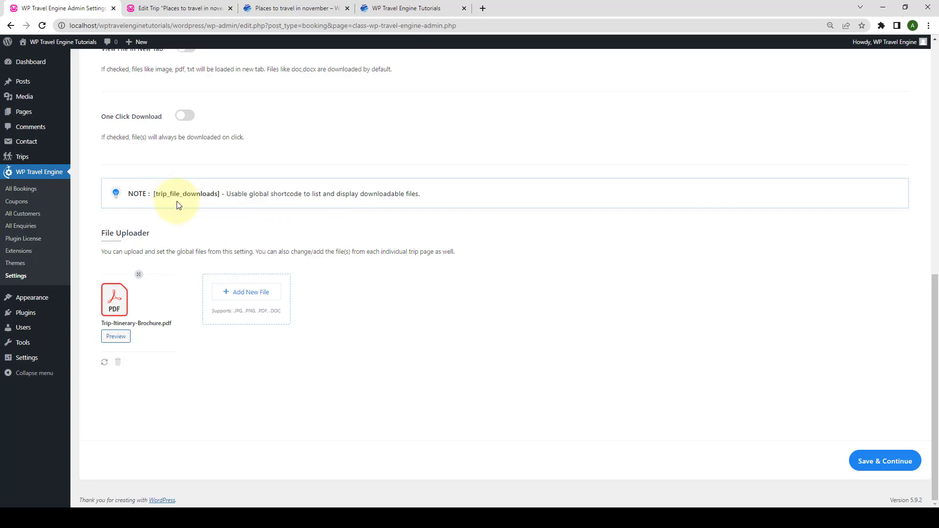
mouse_move(34, 83)
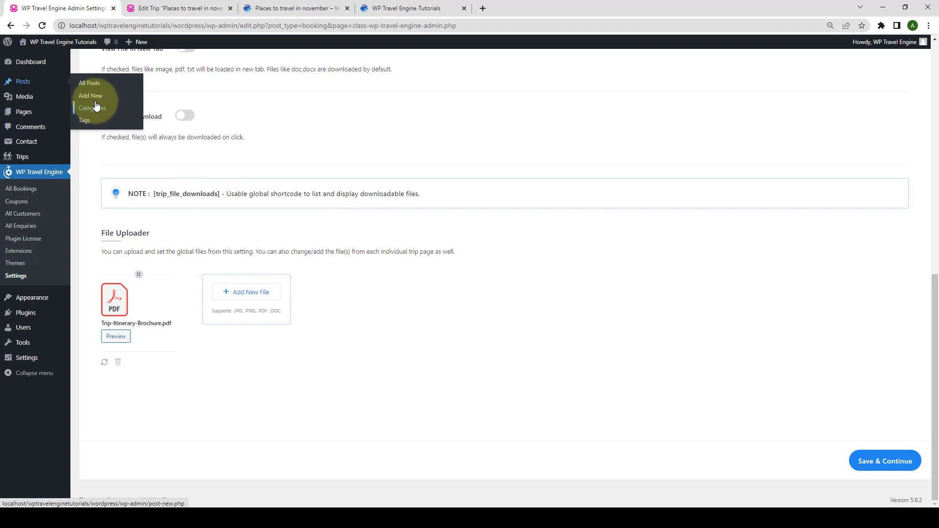
right_click(95, 102)
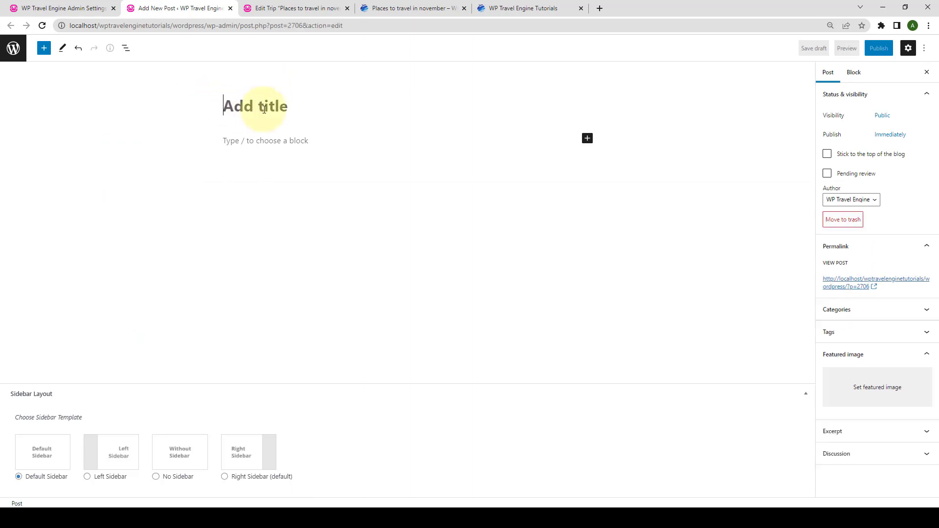
Title the post 'Downloadable Files', paste the [trip_file_downloads] shortcode into its body, and publish it.
text(Downloadable Files)
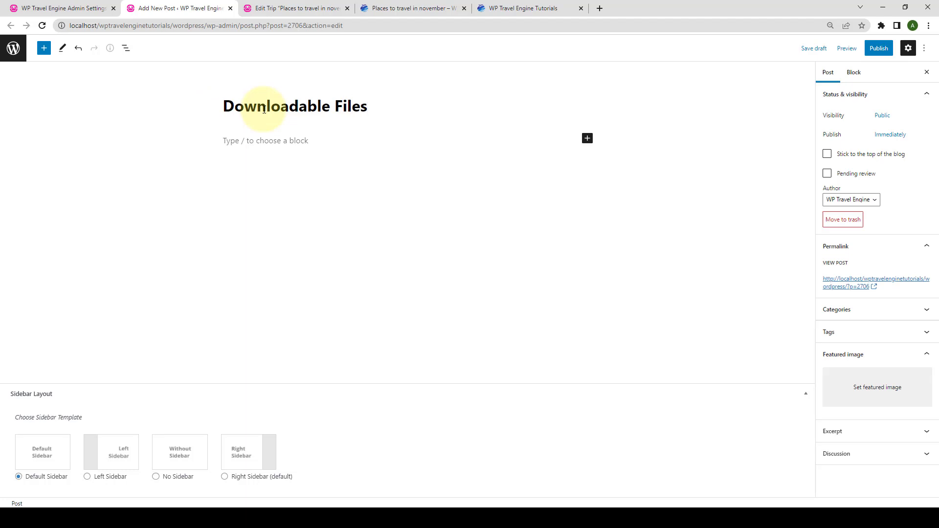
click(247, 142)
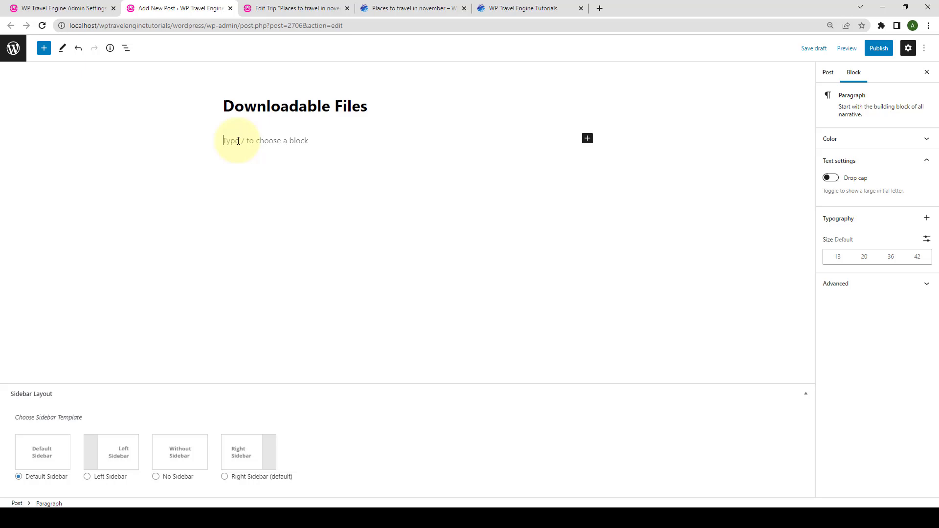
right_click(238, 141)
click(283, 218)
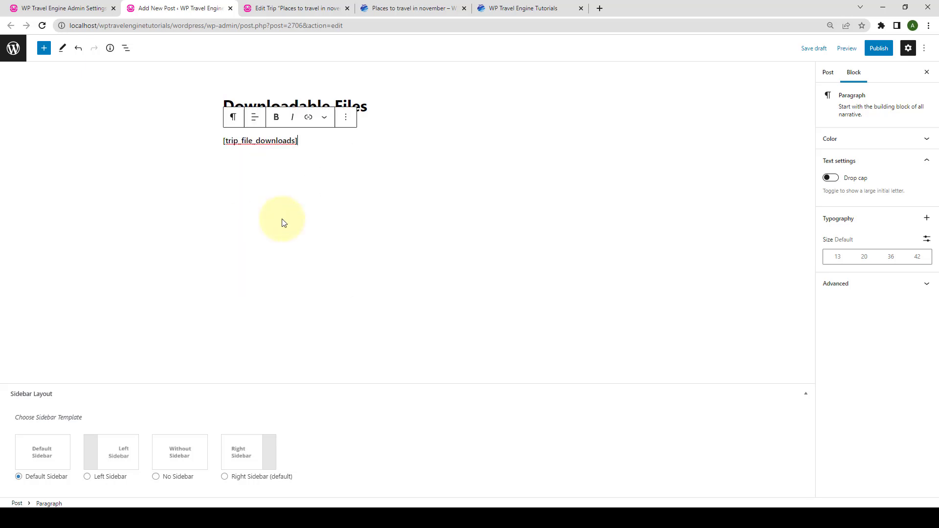
click(879, 48)
click(865, 50)
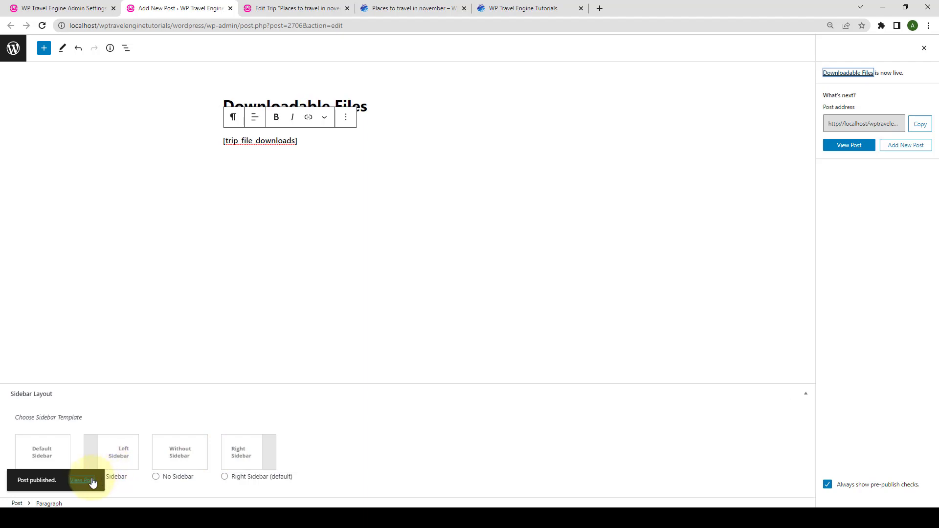
View the published post in a new tab to confirm it lists Trip-Itinerary-Brochure.pdf, then close it.
right_click(92, 482)
click(128, 401)
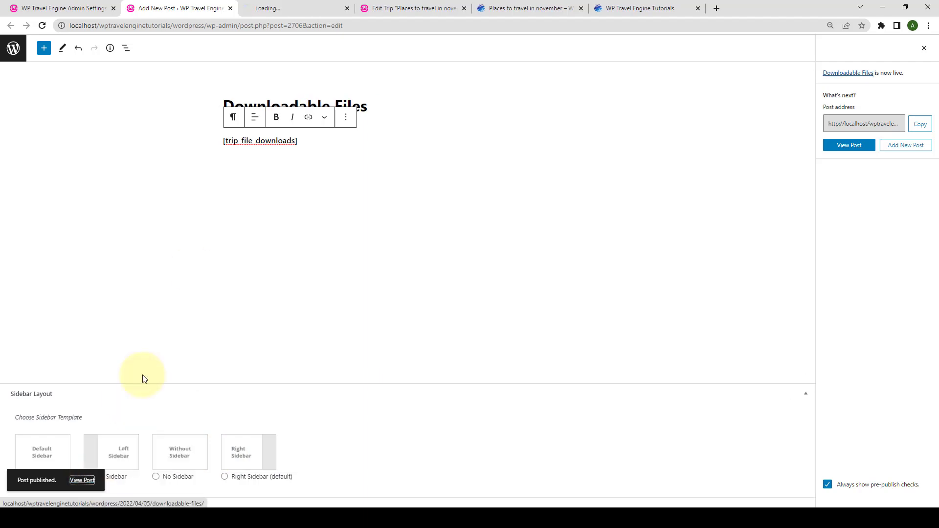
click(309, 8)
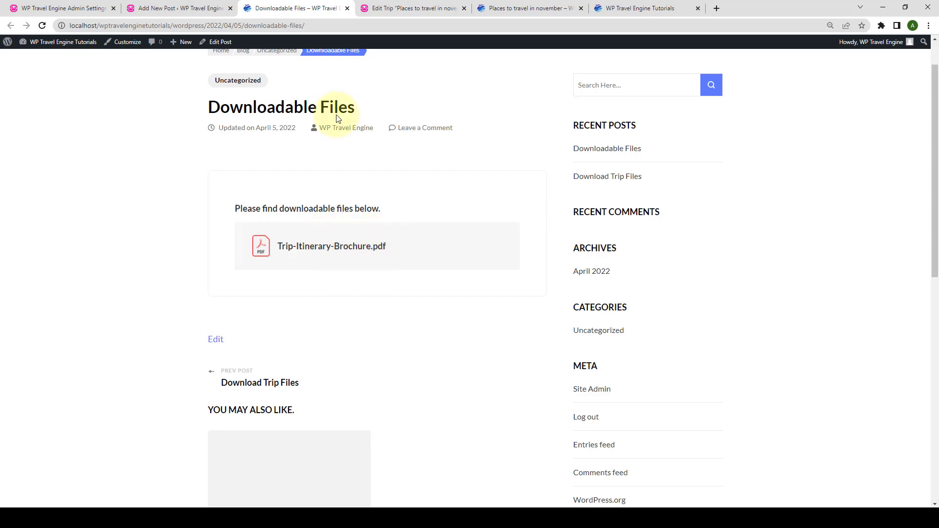
click(347, 7)
Close the post editor and return to the File Downloads General Settings.
click(230, 8)
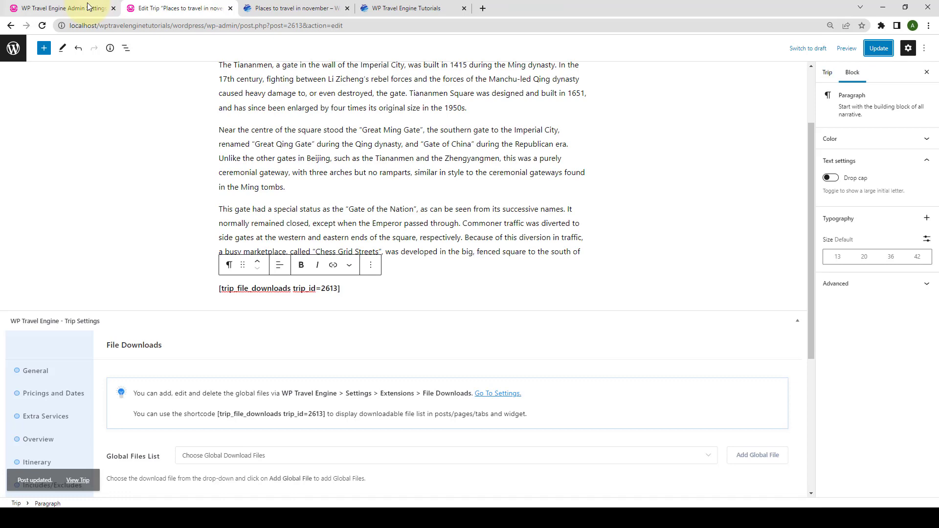
click(88, 3)
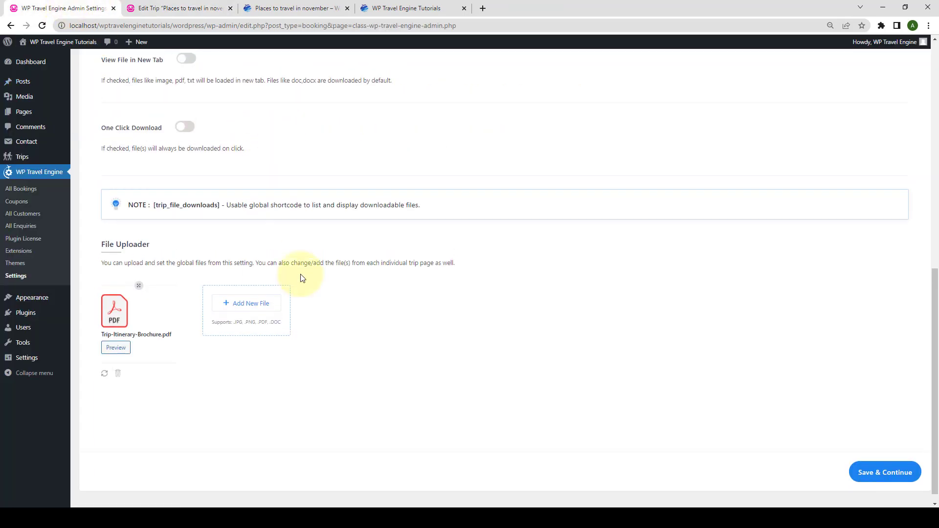
scroll(301, 278, up, 10)
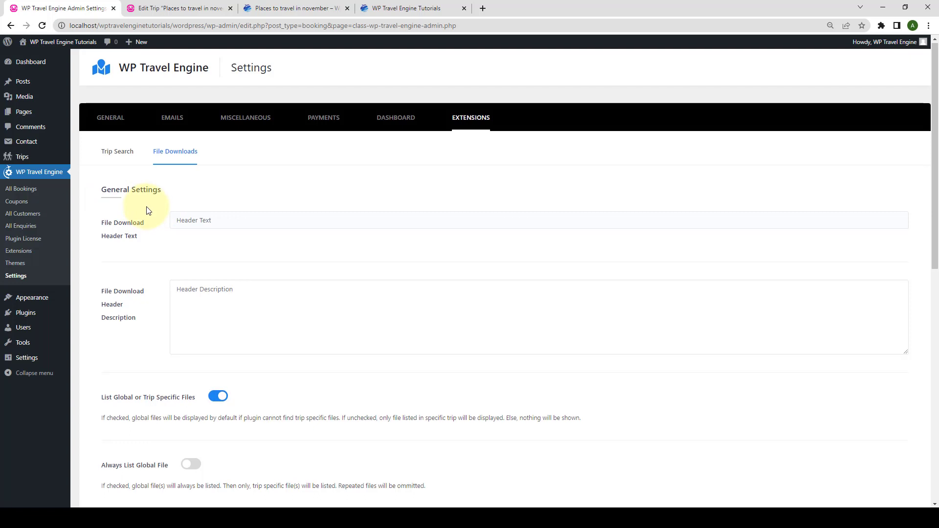
scroll(149, 211, down, 1)
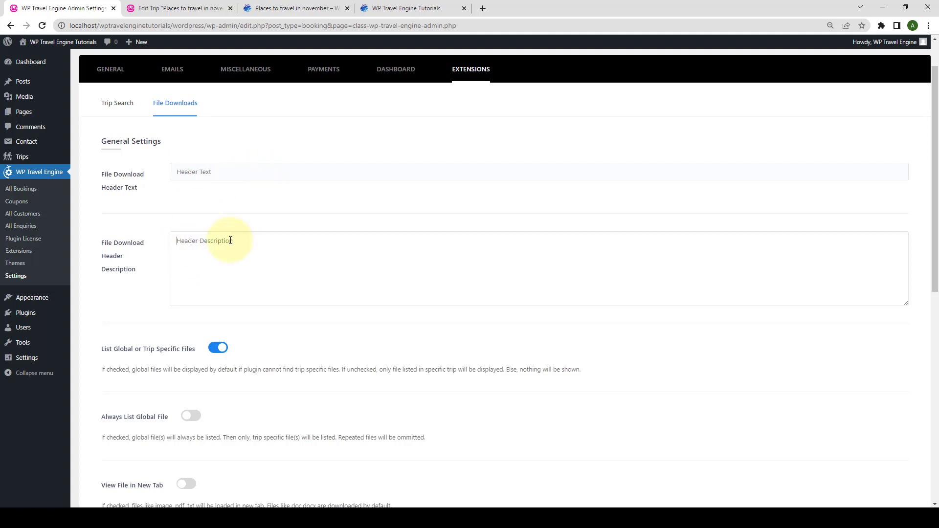
Enter header text 'Files', paste description 'Please Download Trip Itinerary And Brochure From Here', and save.
text(Files)
click(223, 241)
key(ctrl+v)
scroll(534, 309, down, 1)
scroll(538, 315, down, 8)
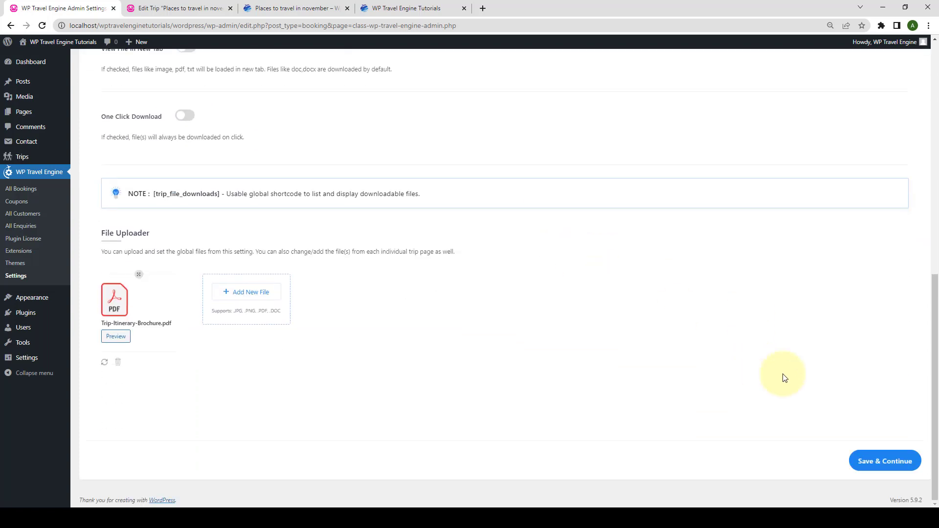
click(898, 470)
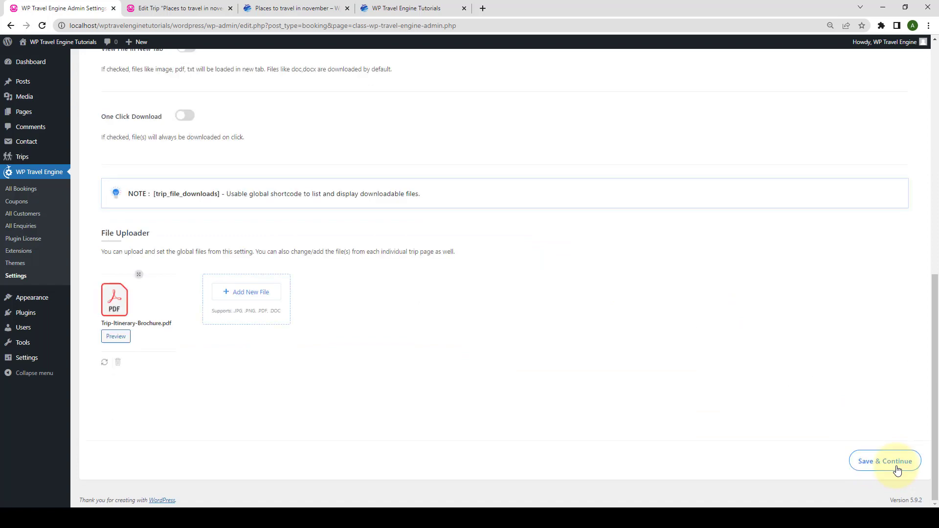
Reload the trip page to check the new Files header, then return to the file settings.
click(289, 8)
click(42, 25)
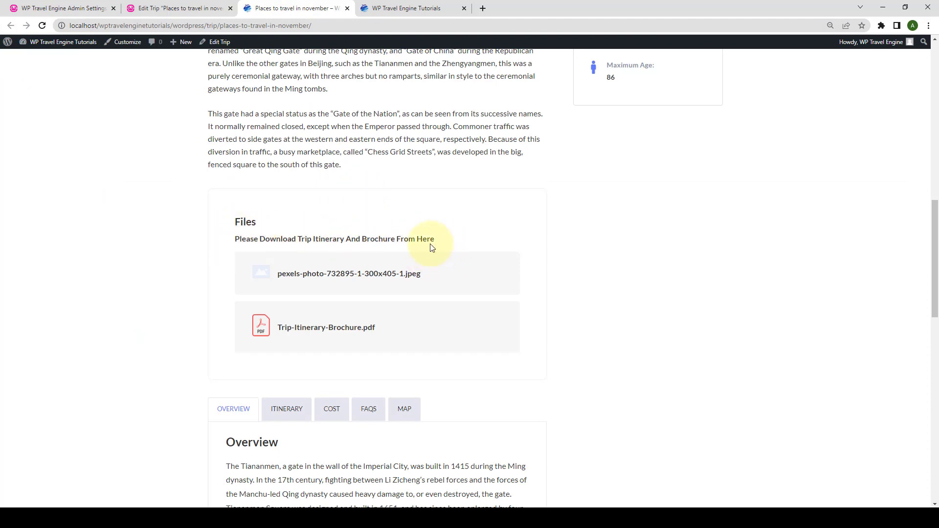
click(74, 8)
scroll(237, 253, up, 7)
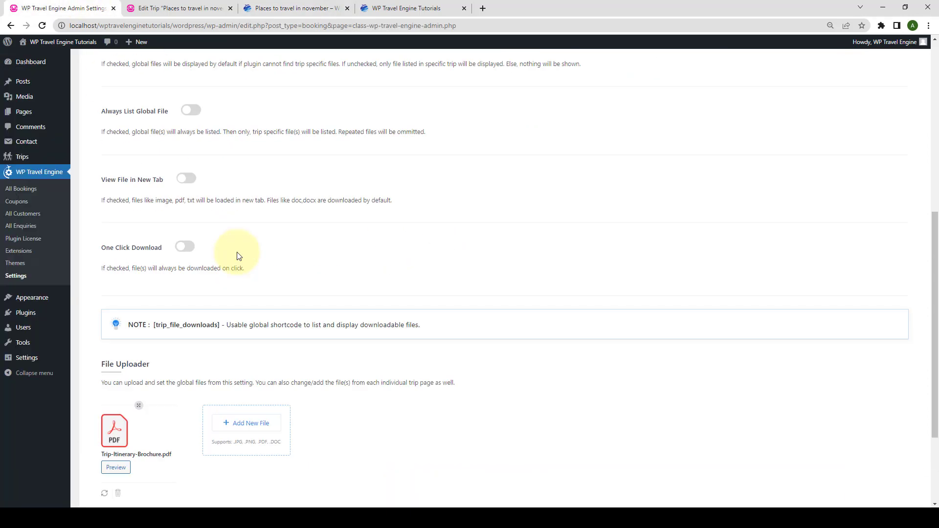
scroll(237, 253, up, 3)
scroll(237, 253, down, 3)
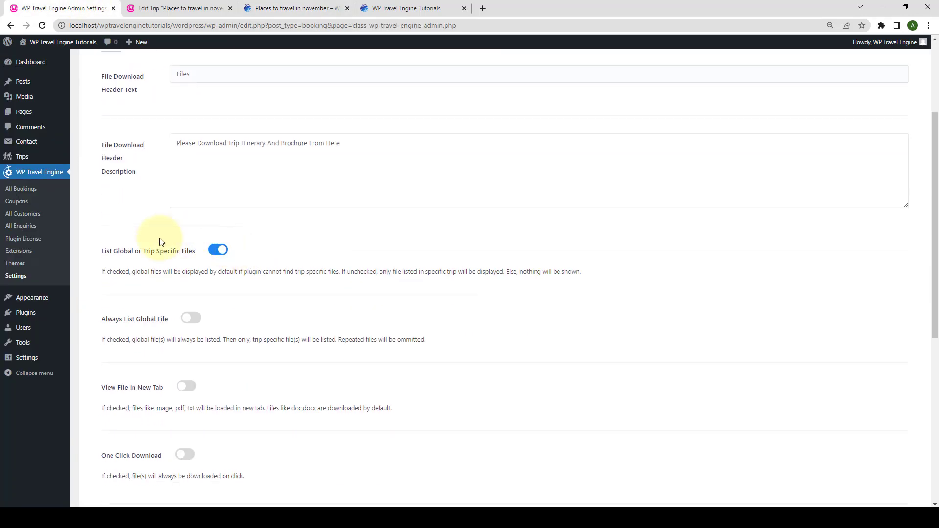
Turn off List Global or Trip Specific Files, turn on Always List Global File, and save.
click(218, 251)
scroll(214, 245, down, 2)
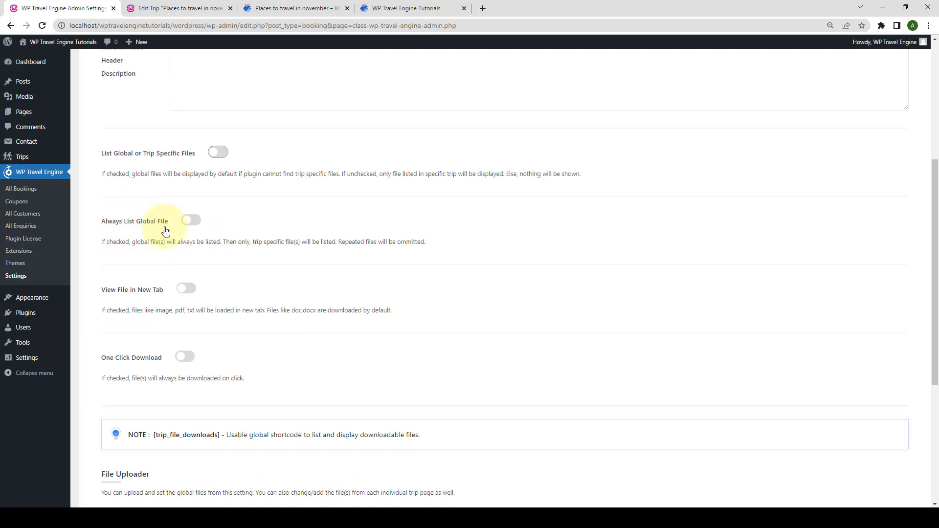
click(191, 222)
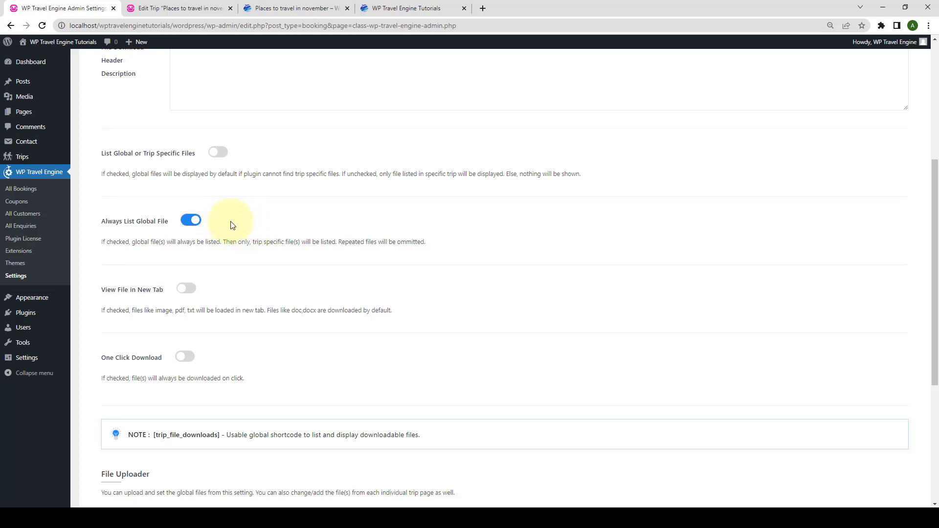
scroll(233, 225, down, 5)
click(885, 460)
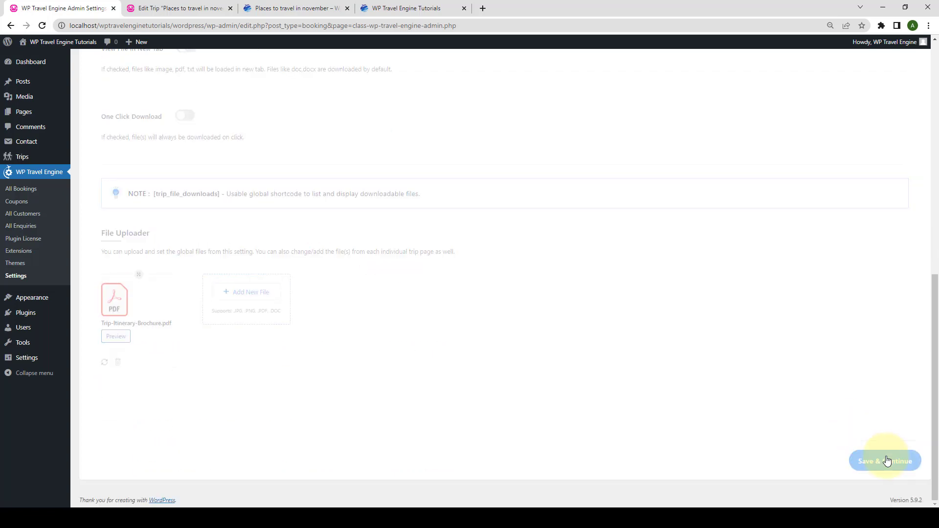
Reload the trip page, confirm Trip-Itinerary-Brochure.pdf lists first, and go back to the file settings.
click(277, 6)
click(44, 26)
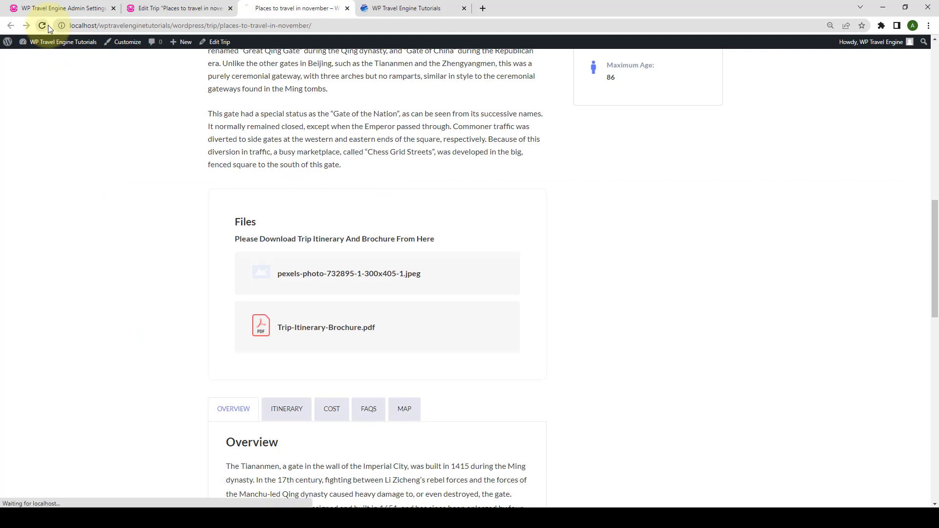
scroll(321, 187, down, 1)
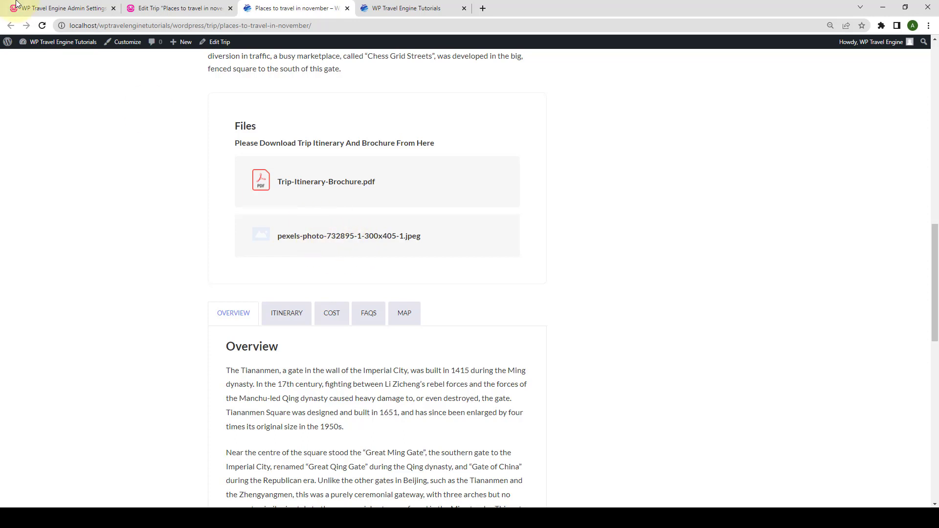
click(61, 8)
scroll(186, 166, up, 2)
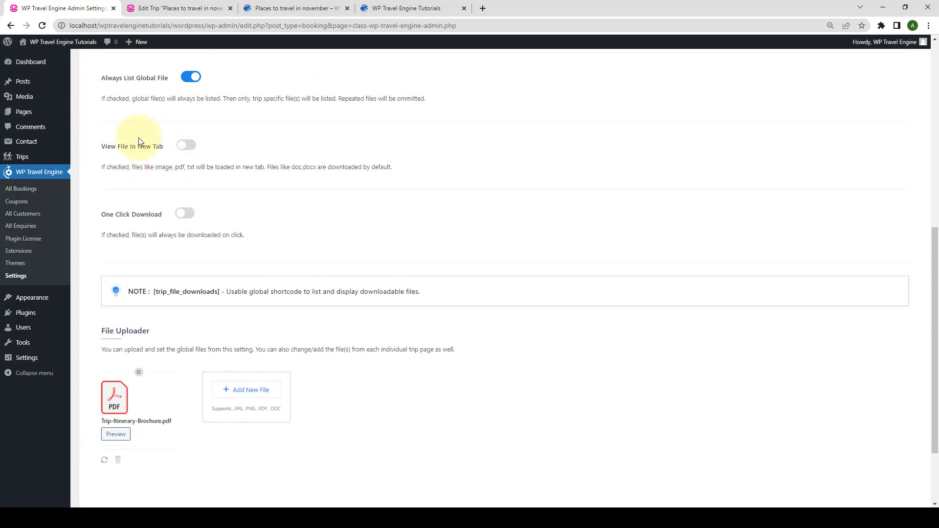
Turn on View File in New Tab and save the file settings.
click(188, 146)
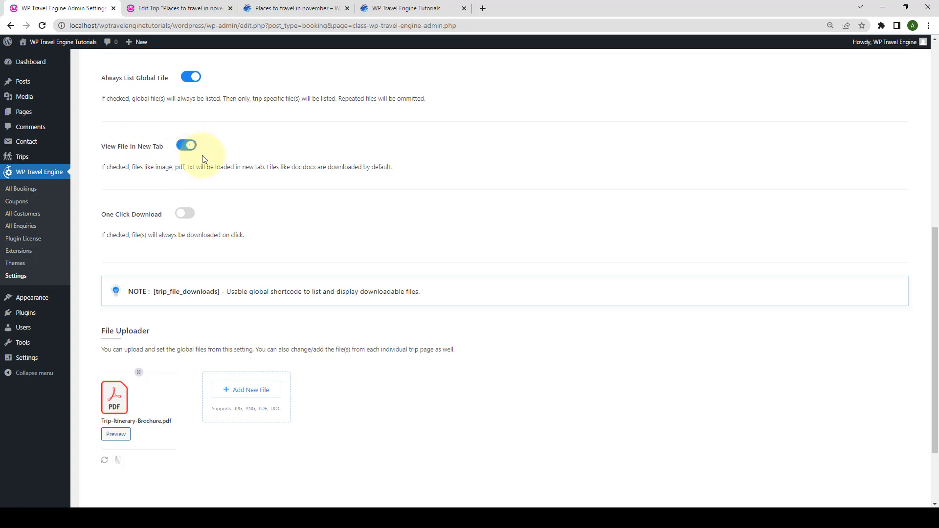
scroll(811, 269, down, 2)
click(903, 467)
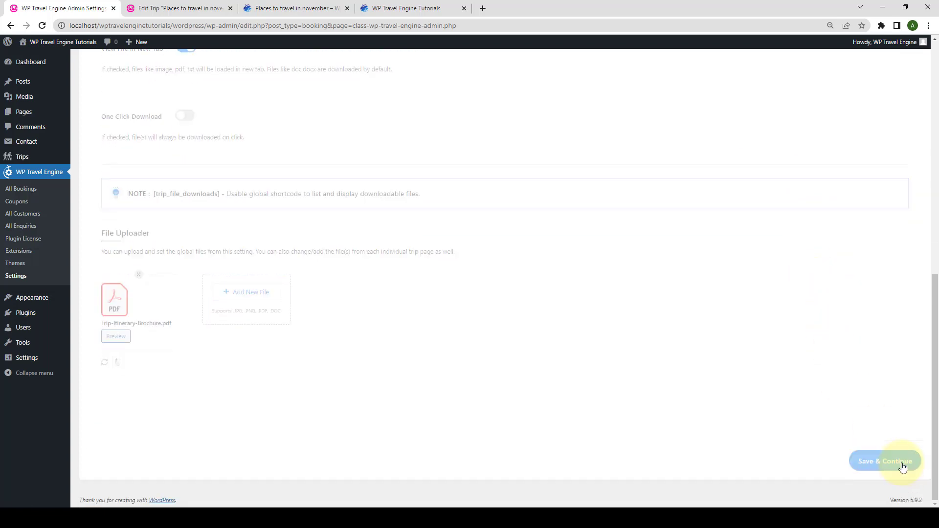
Reload the trip page and open the brochure PDF and pexels photo in new tabs, closing each.
click(315, 6)
click(42, 25)
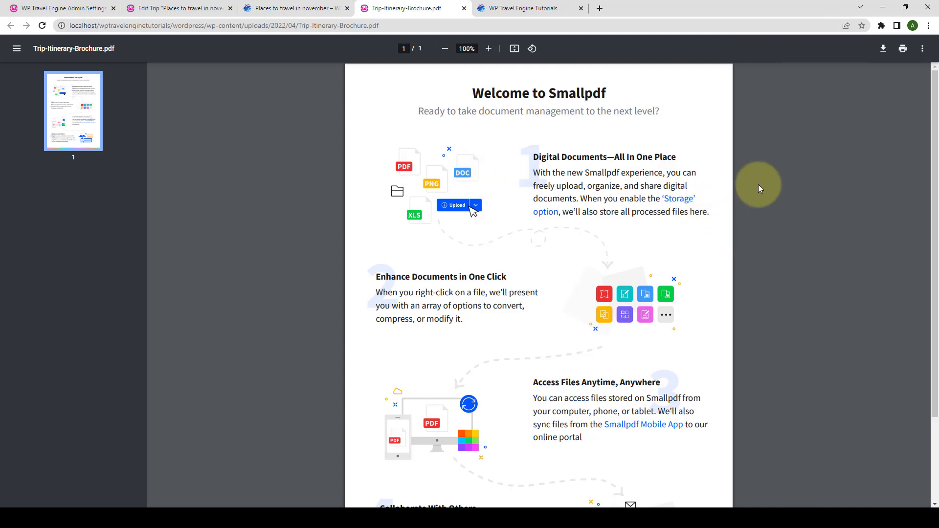
scroll(760, 191, down, 3)
scroll(780, 281, up, 3)
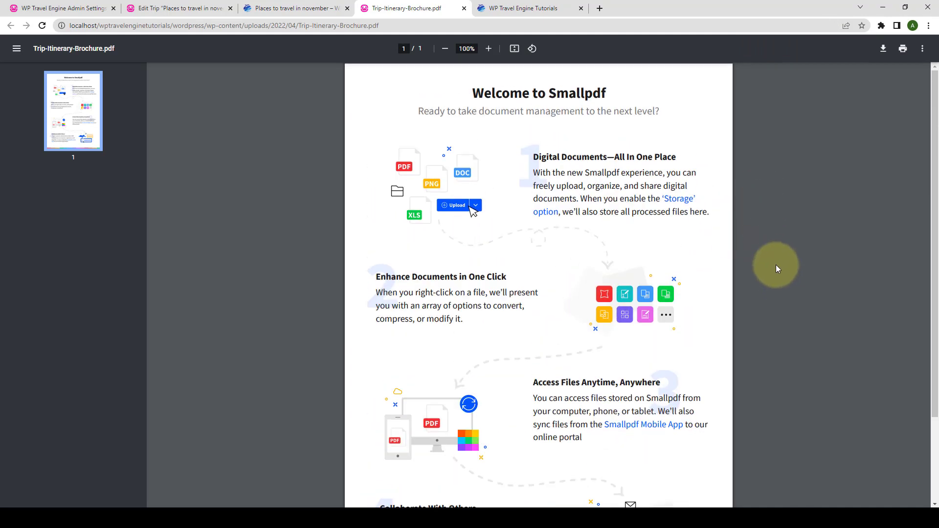
click(464, 8)
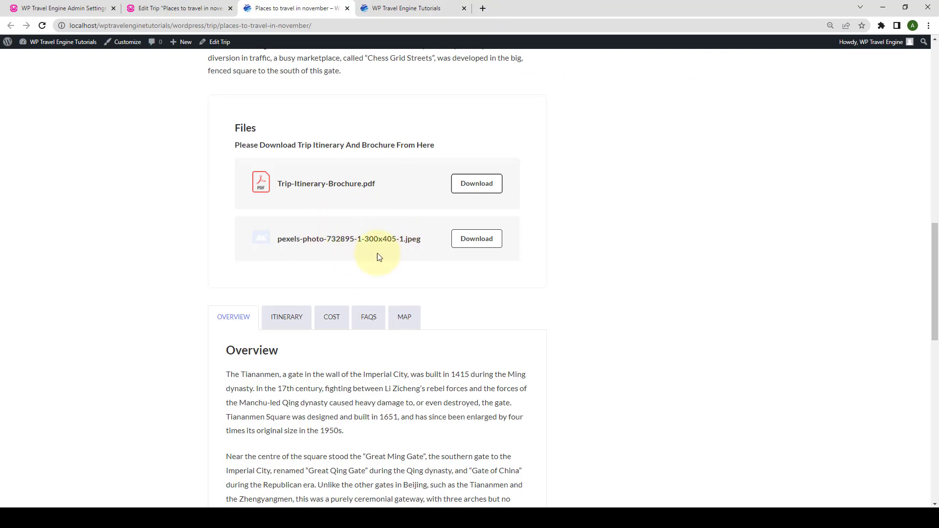
click(483, 244)
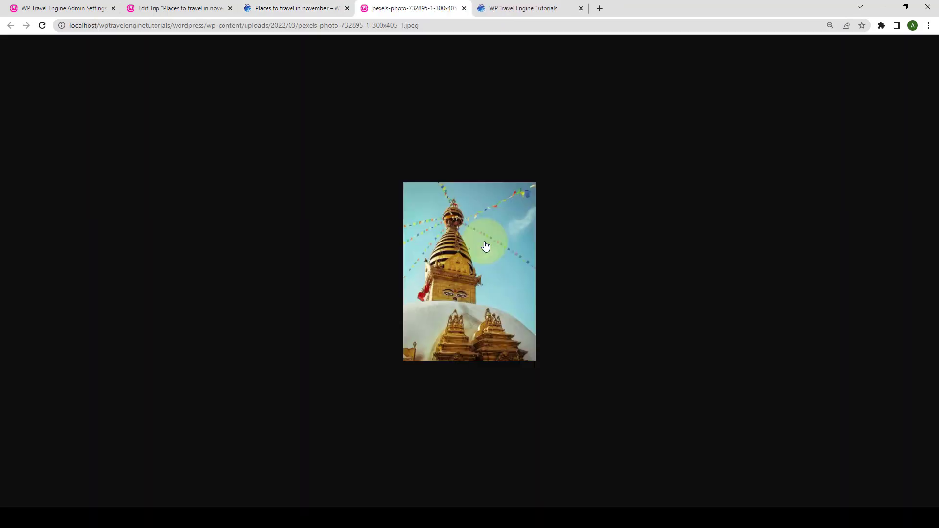
click(464, 8)
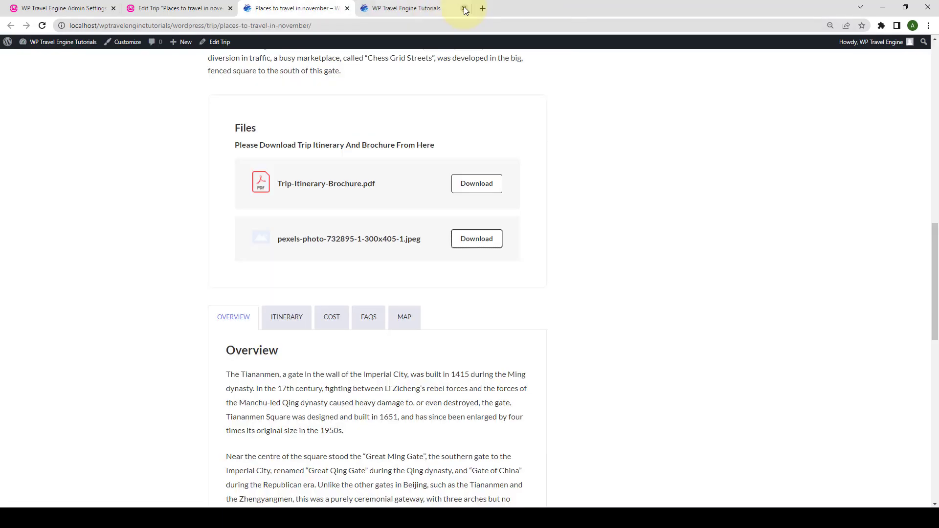
Turn off View File in New Tab, turn on One Click Download, and save.
click(52, 4)
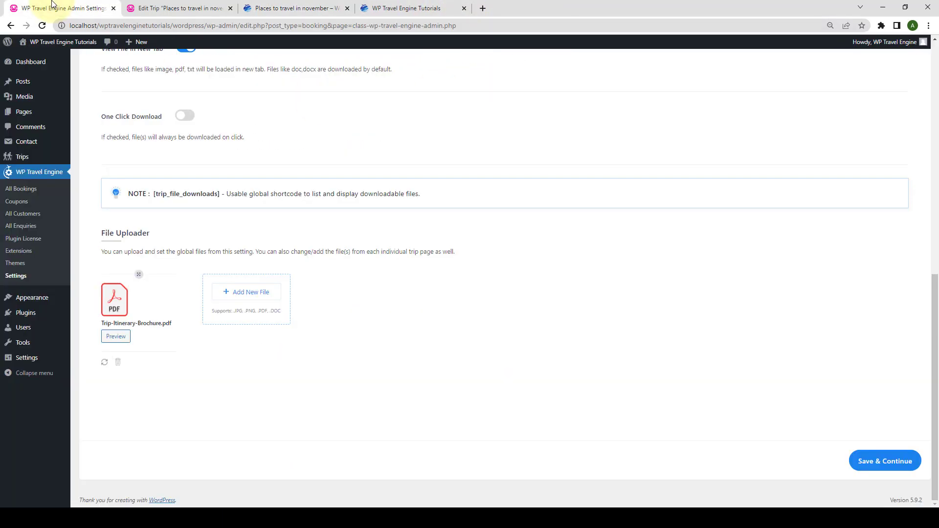
scroll(172, 210, up, 3)
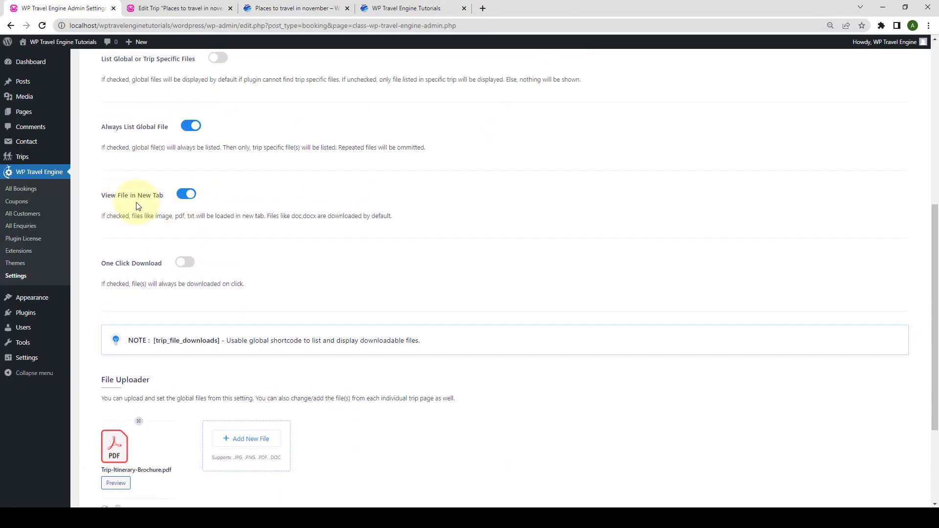
click(186, 195)
click(186, 264)
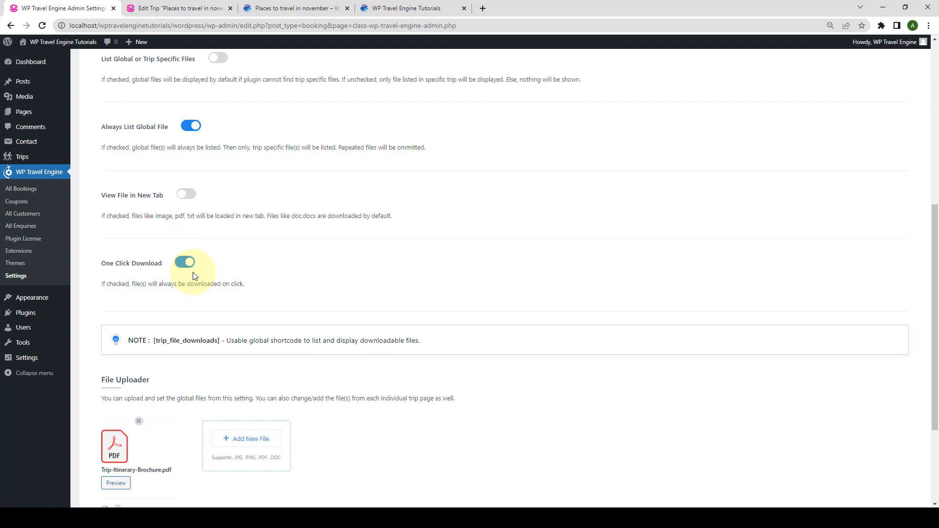
scroll(682, 304, down, 3)
click(883, 461)
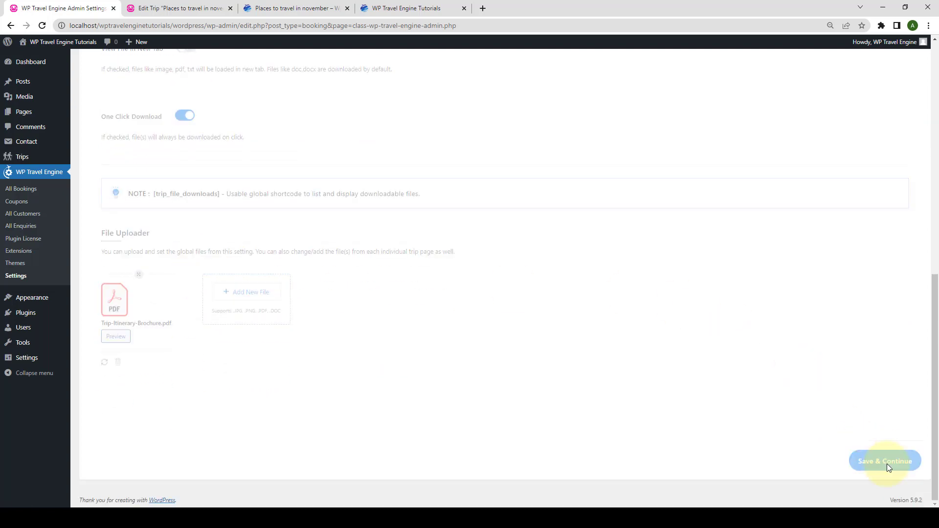
Reload the trip page and download Trip-Itinerary-Brochure.pdf directly with one click.
click(294, 9)
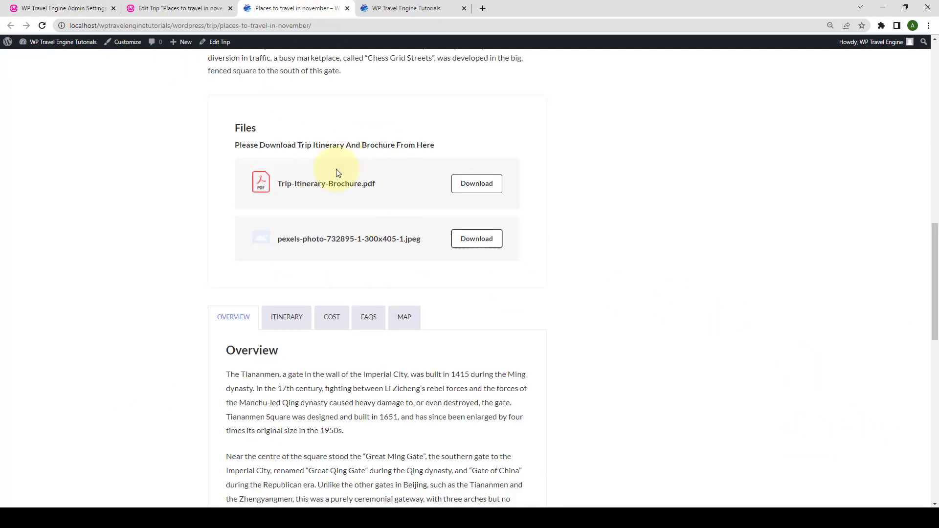
click(42, 26)
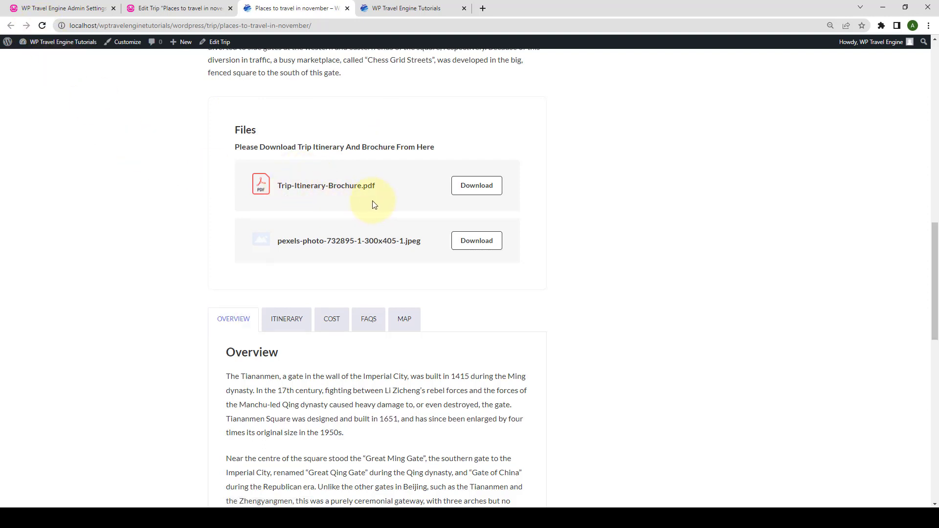
click(482, 190)
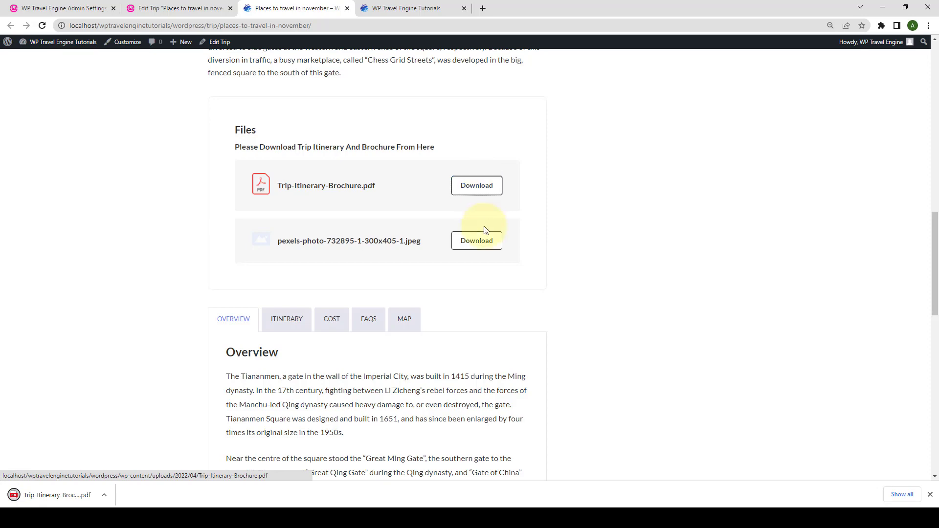